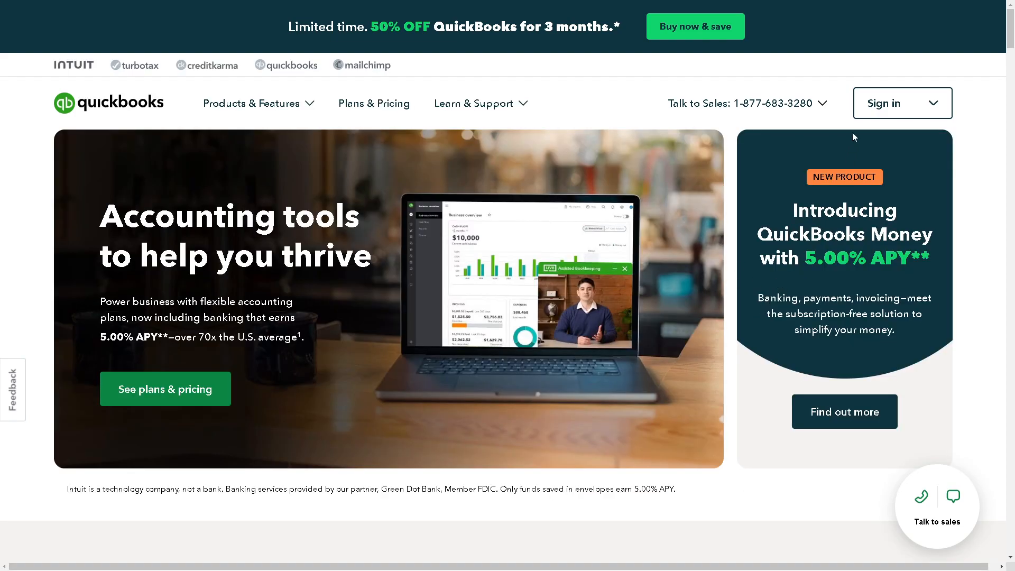
Step: Select the Simple Start plan, add Payroll Core to it, and proceed to the checkout's account creation form
{"action": "left_click", "coordinate": [880, 108]}
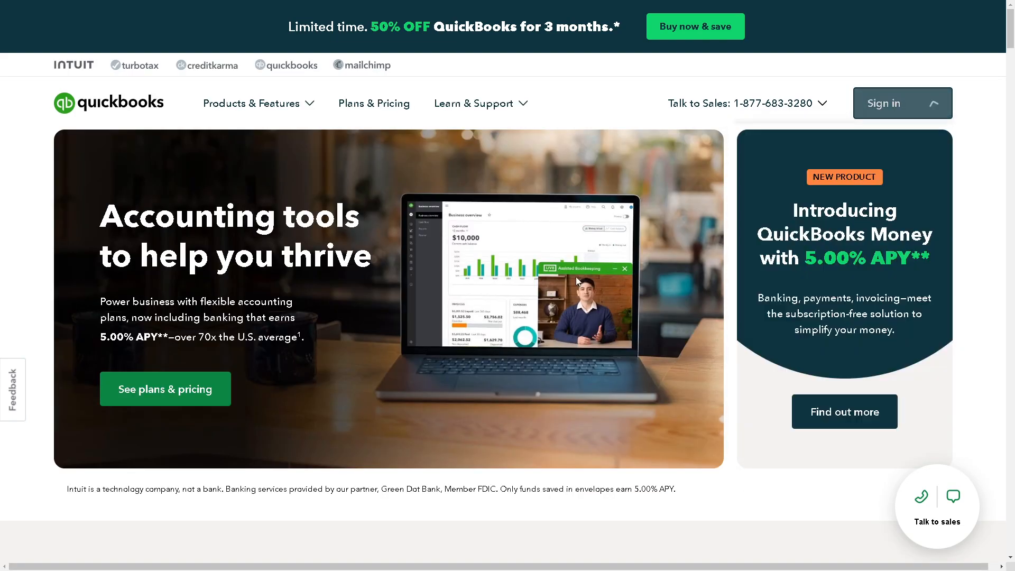
{"action": "scroll", "coordinate": [288, 435], "scroll_direction": "down", "scroll_amount": 4}
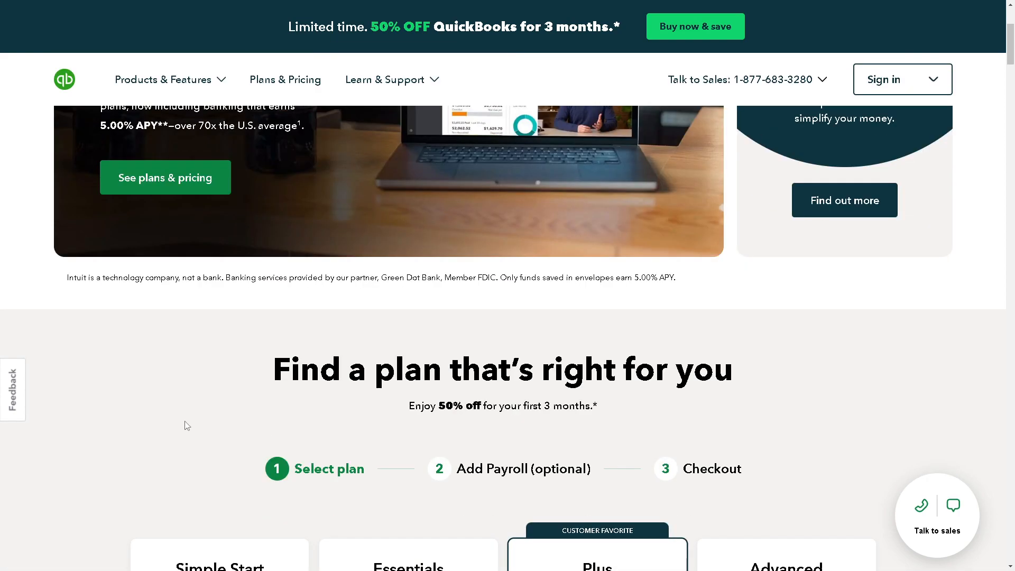
{"action": "scroll", "coordinate": [187, 425], "scroll_direction": "down", "scroll_amount": 5}
{"action": "left_click", "coordinate": [199, 444]}
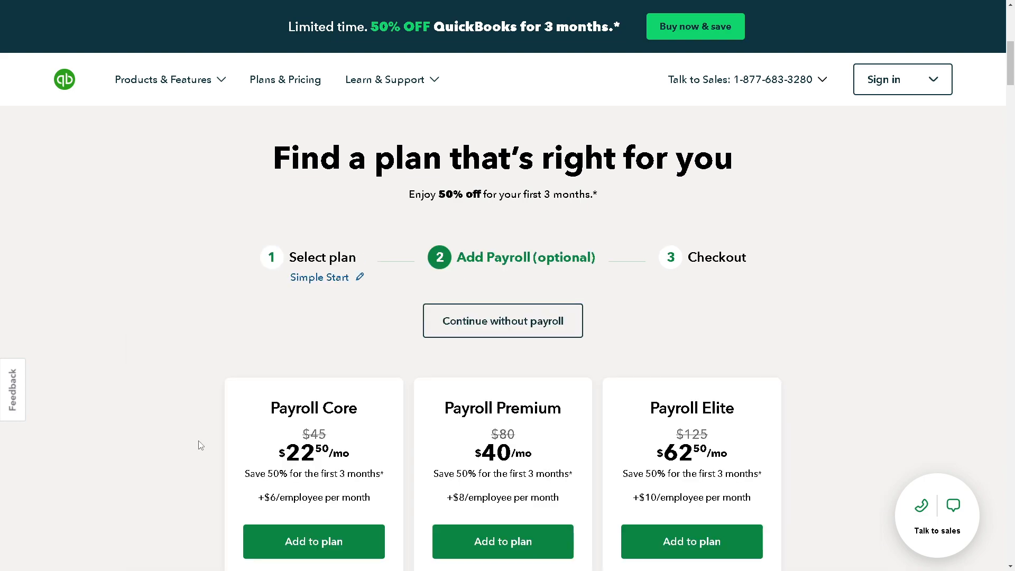
{"action": "left_click", "coordinate": [307, 418]}
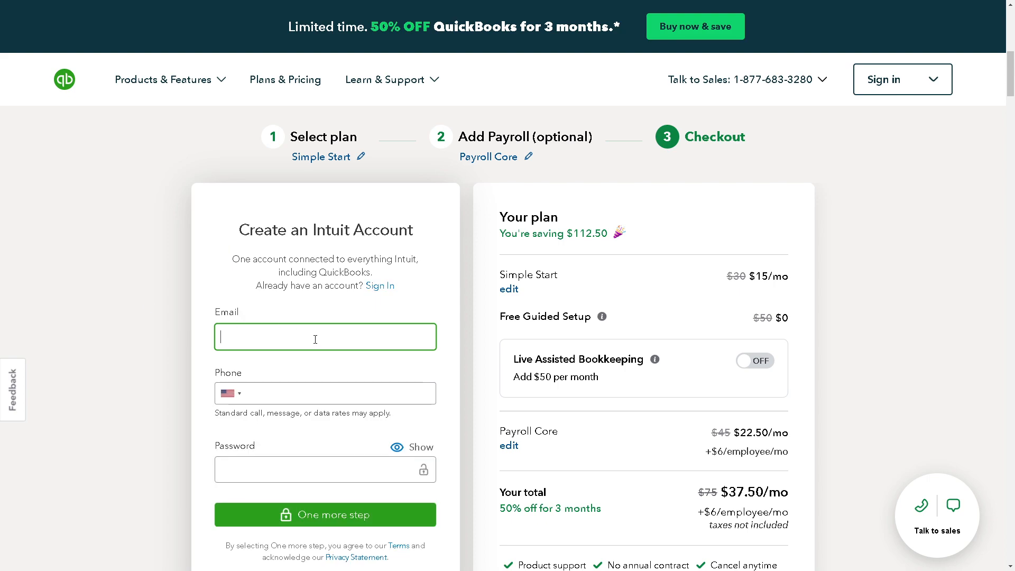
{"action": "scroll", "coordinate": [328, 296], "scroll_direction": "down", "scroll_amount": 1}
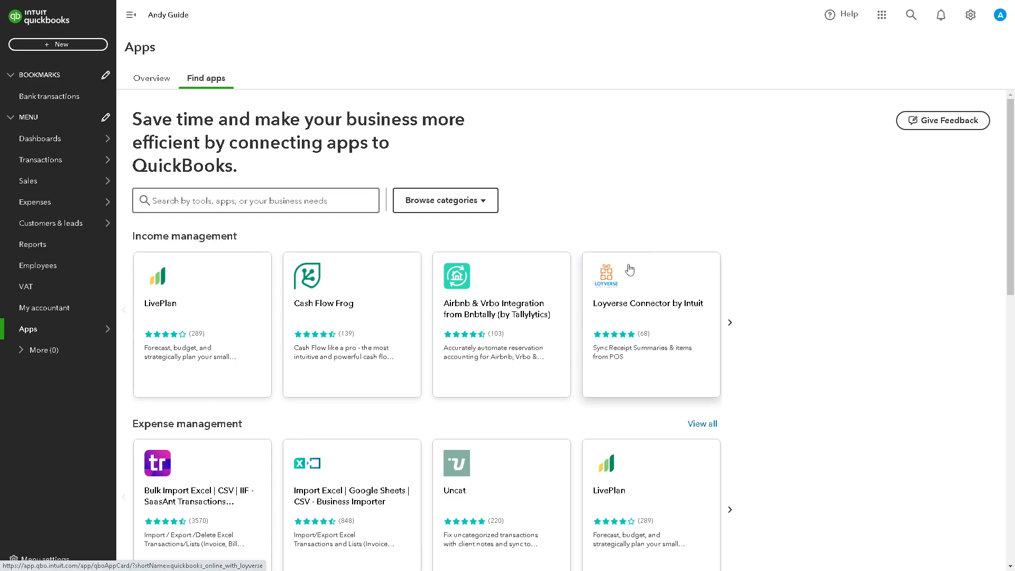
Step: Browse the available apps by category, from Income management through Invoicing
{"action": "scroll", "coordinate": [563, 266], "scroll_direction": "down", "scroll_amount": 1}
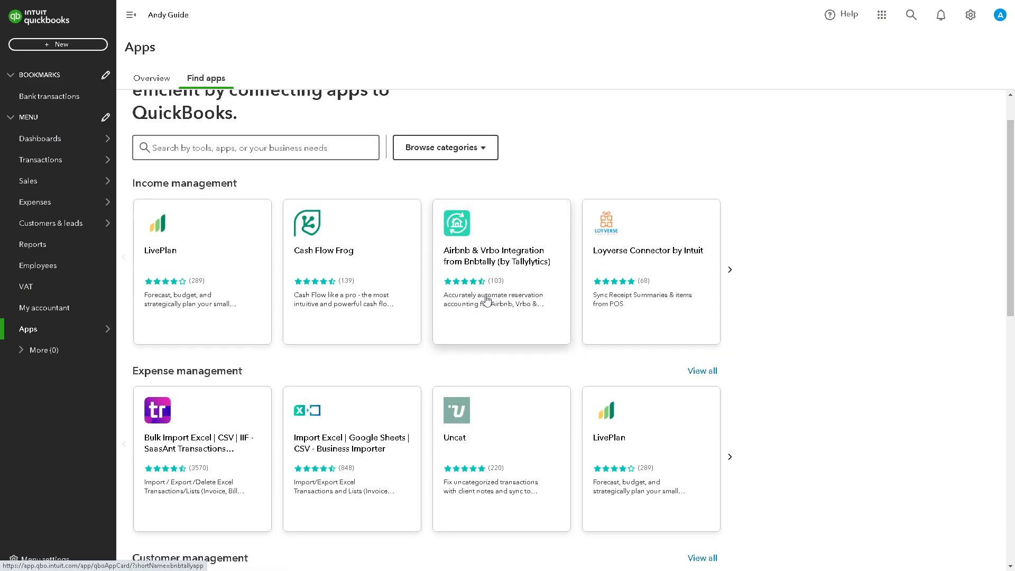
{"action": "scroll", "coordinate": [487, 300], "scroll_direction": "down", "scroll_amount": 2}
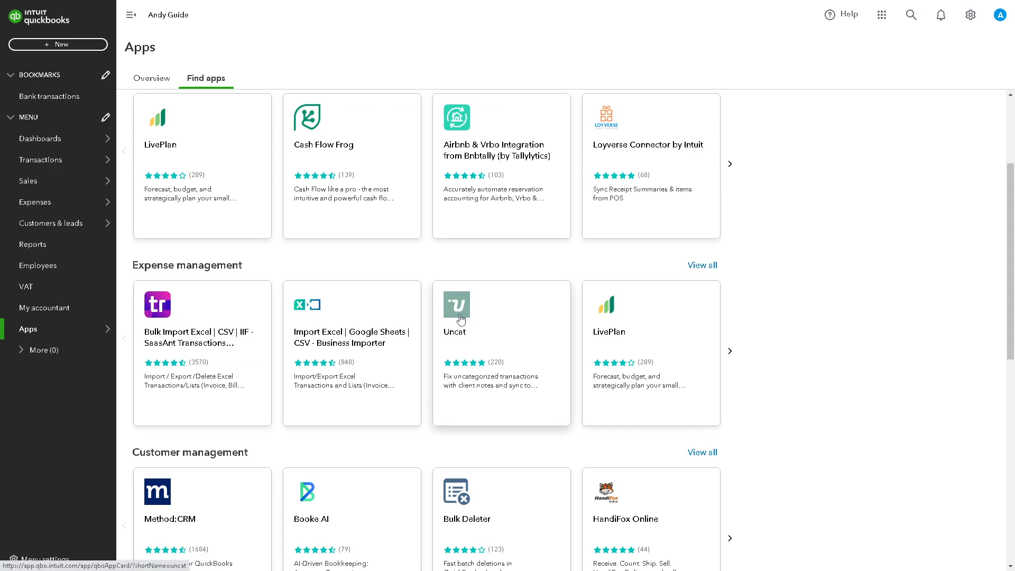
{"action": "scroll", "coordinate": [461, 319], "scroll_direction": "down", "scroll_amount": 2}
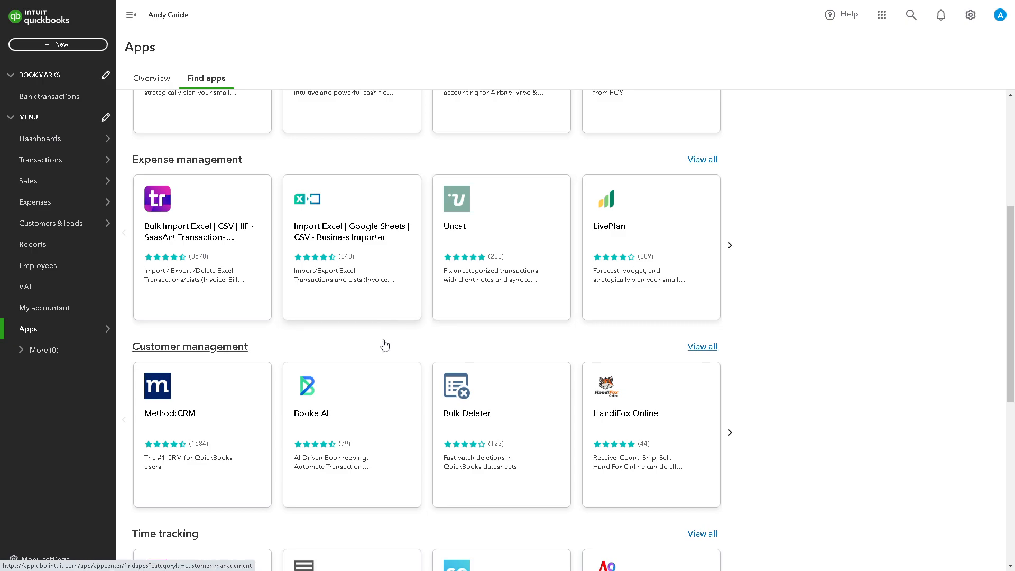
{"action": "scroll", "coordinate": [383, 344], "scroll_direction": "down", "scroll_amount": 2}
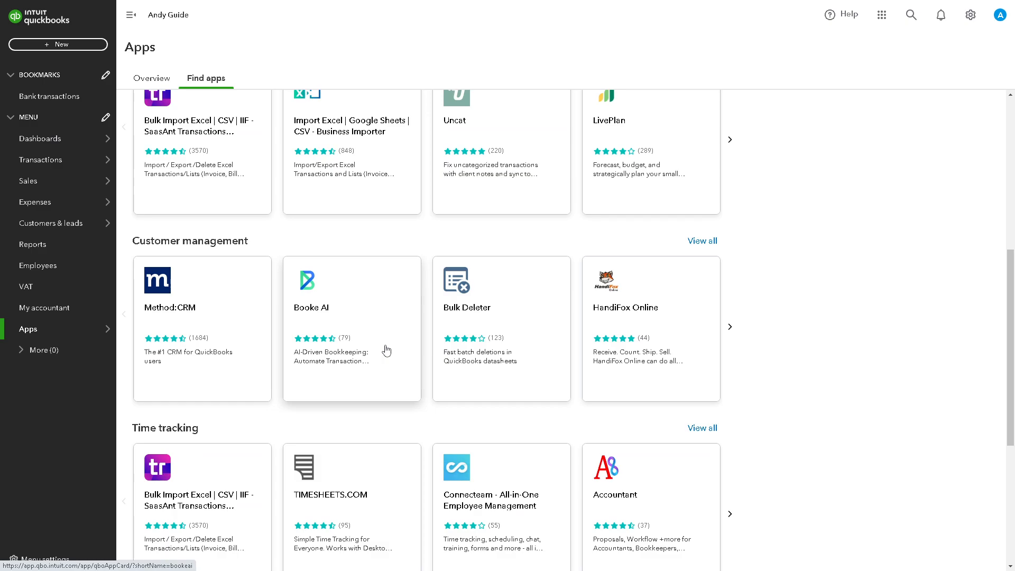
{"action": "scroll", "coordinate": [386, 350], "scroll_direction": "down", "scroll_amount": 3}
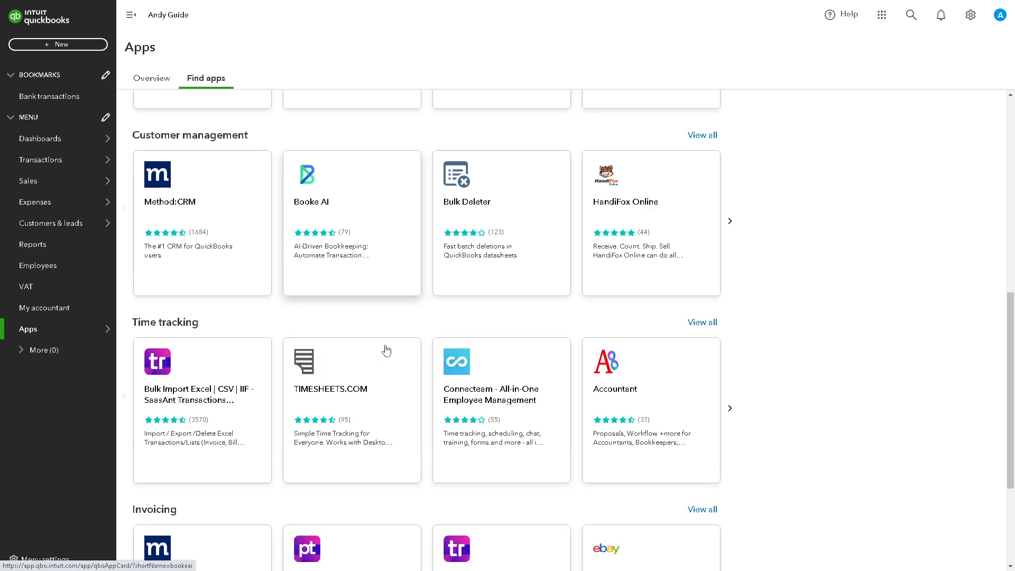
{"action": "scroll", "coordinate": [382, 350], "scroll_direction": "down", "scroll_amount": 2}
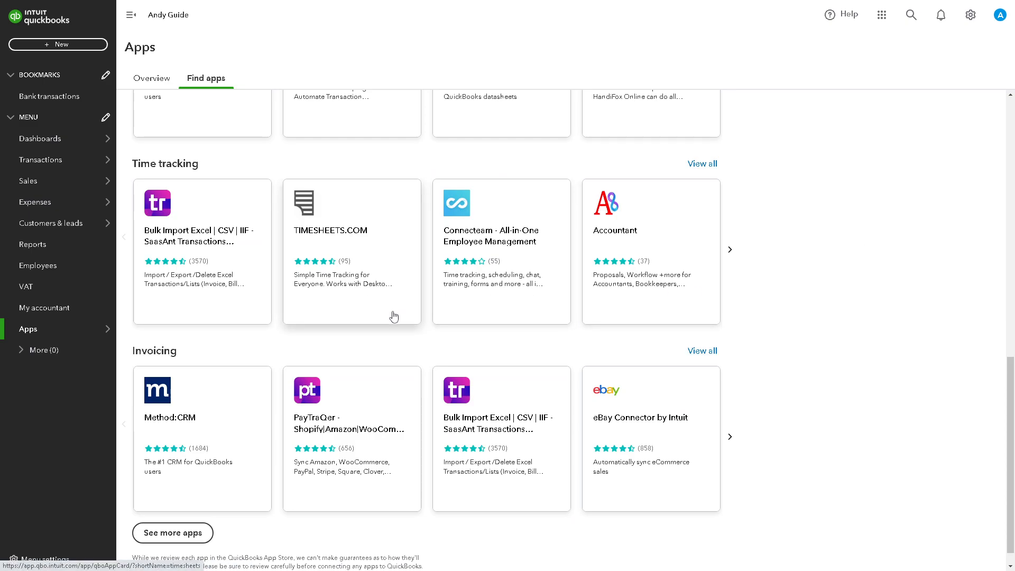
{"action": "scroll", "coordinate": [394, 316], "scroll_direction": "down", "scroll_amount": 1}
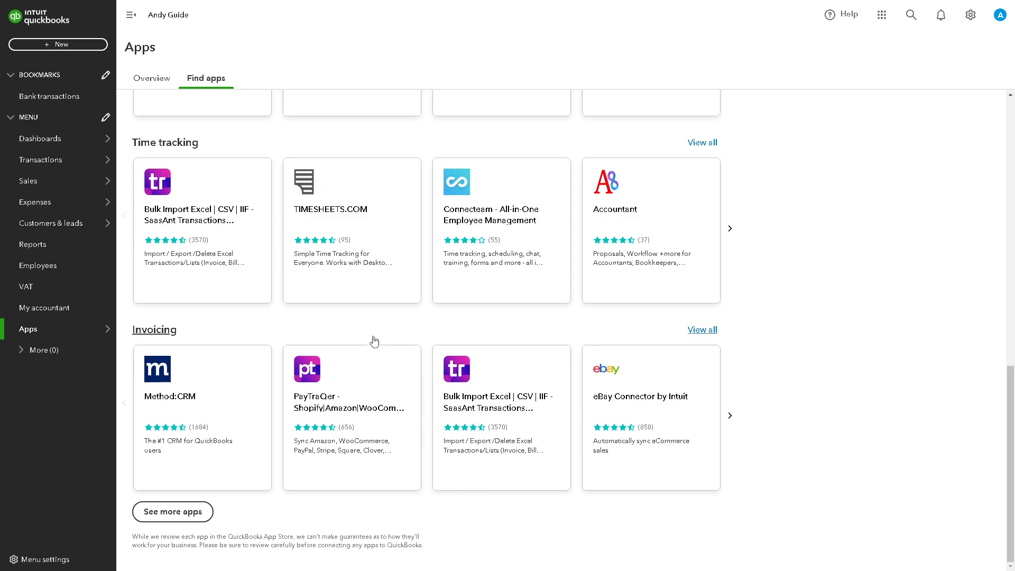
Step: Show more apps and examine the Inventory Management and Data management categories
{"action": "left_click", "coordinate": [184, 518]}
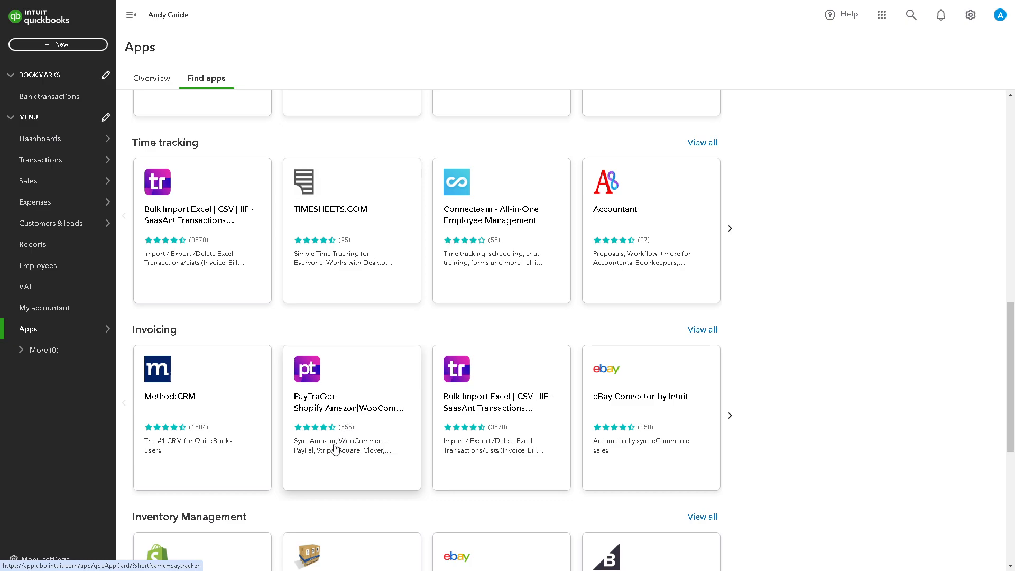
{"action": "scroll", "coordinate": [335, 449], "scroll_direction": "down", "scroll_amount": 1}
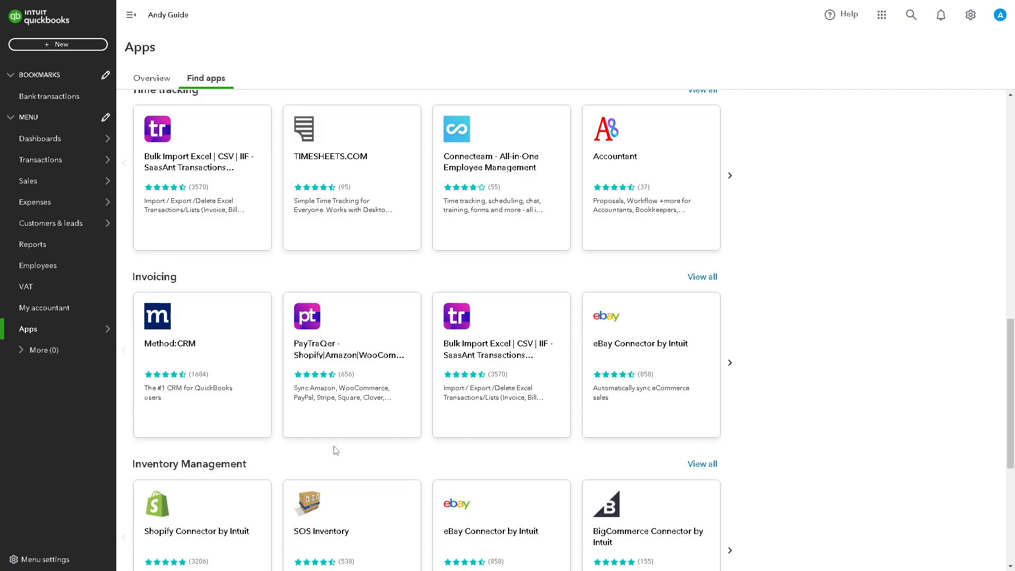
{"action": "scroll", "coordinate": [345, 450], "scroll_direction": "down", "scroll_amount": 1}
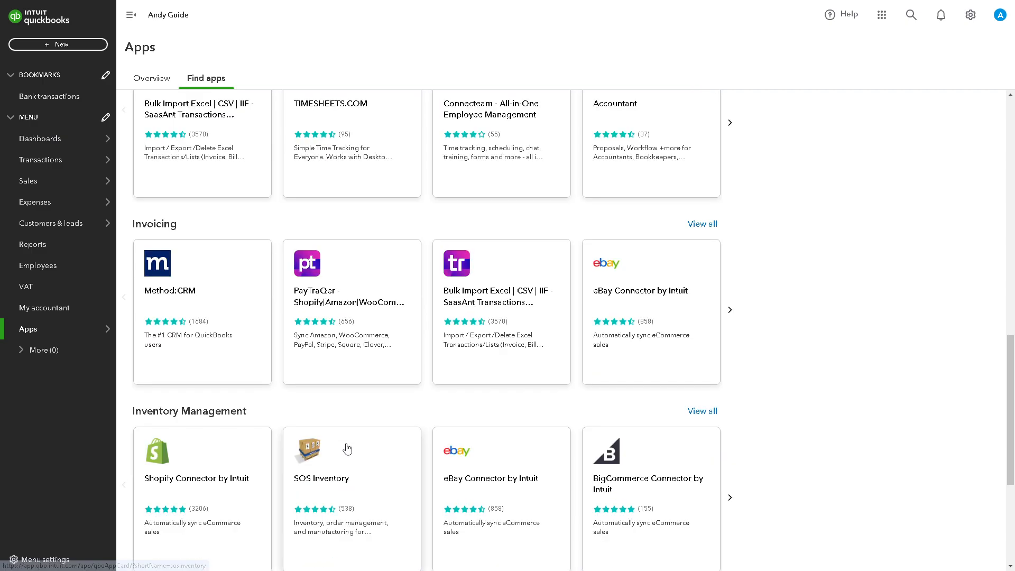
{"action": "scroll", "coordinate": [361, 451], "scroll_direction": "down", "scroll_amount": 1}
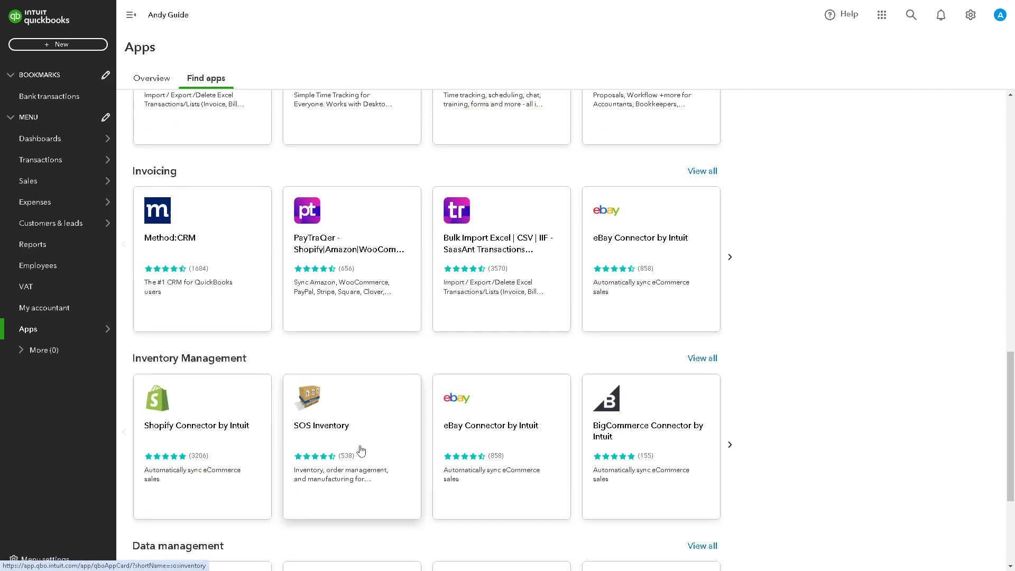
{"action": "scroll", "coordinate": [361, 450], "scroll_direction": "down", "scroll_amount": 1}
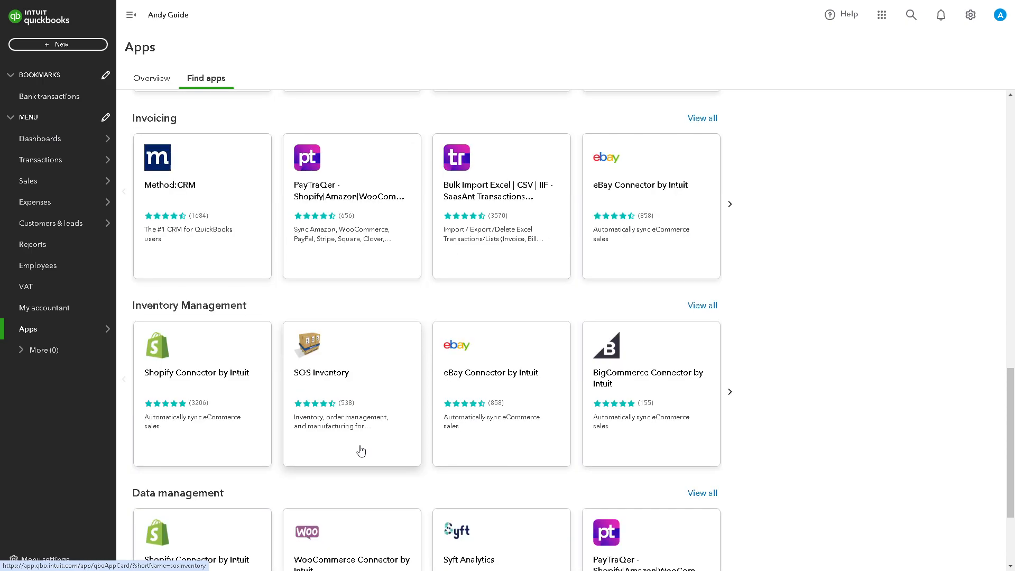
{"action": "scroll", "coordinate": [361, 451], "scroll_direction": "down", "scroll_amount": 1}
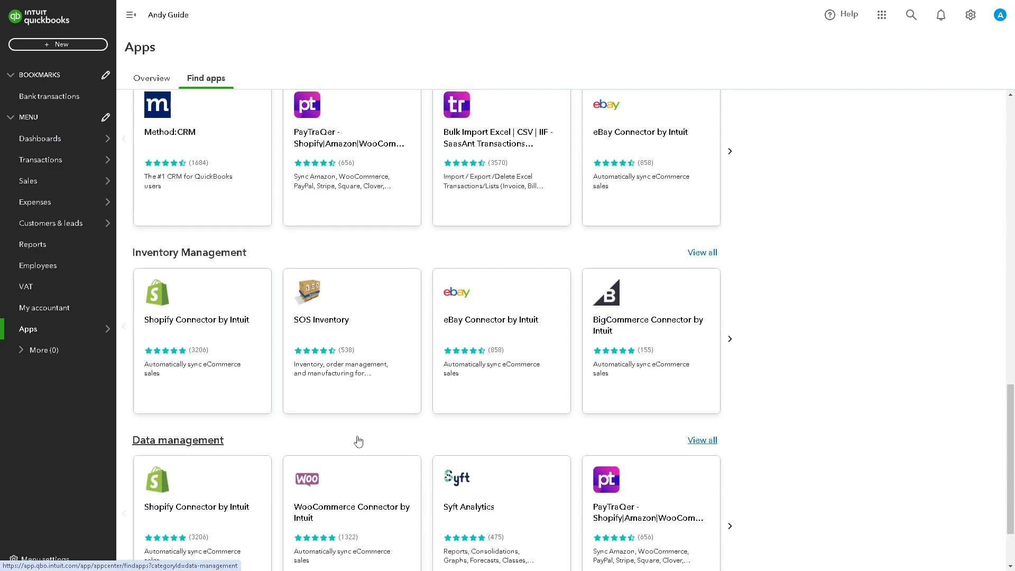
{"action": "scroll", "coordinate": [356, 426], "scroll_direction": "down", "scroll_amount": 2}
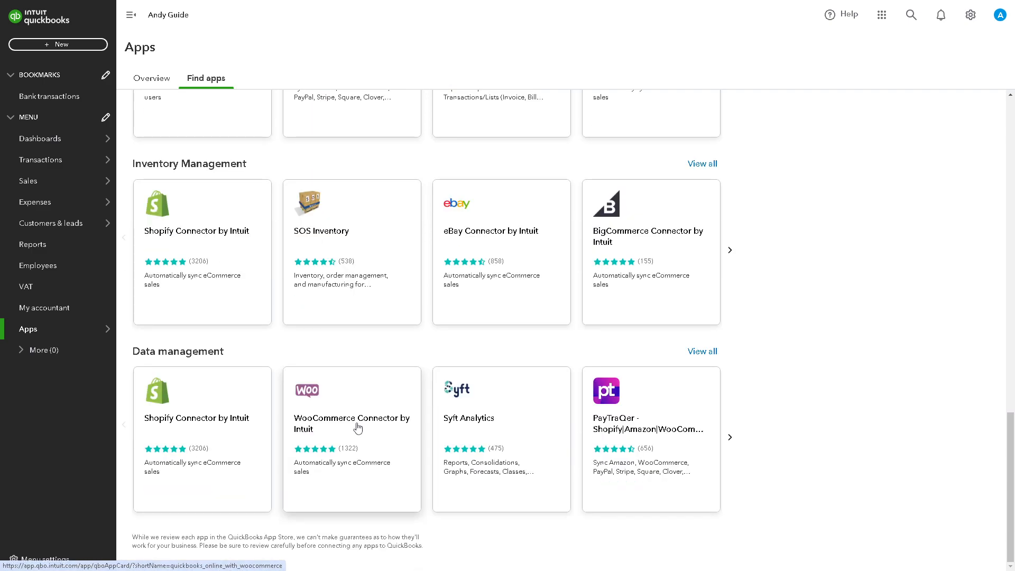
{"action": "scroll", "coordinate": [275, 420], "scroll_direction": "up", "scroll_amount": 1}
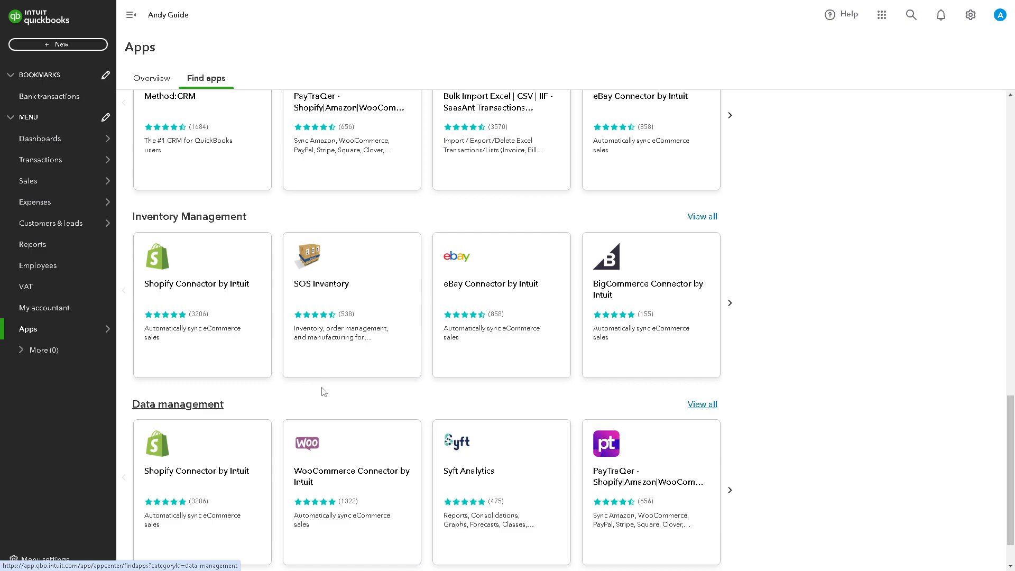
{"action": "scroll", "coordinate": [327, 387], "scroll_direction": "up", "scroll_amount": 4}
{"action": "scroll", "coordinate": [327, 387], "scroll_direction": "up", "scroll_amount": 4}
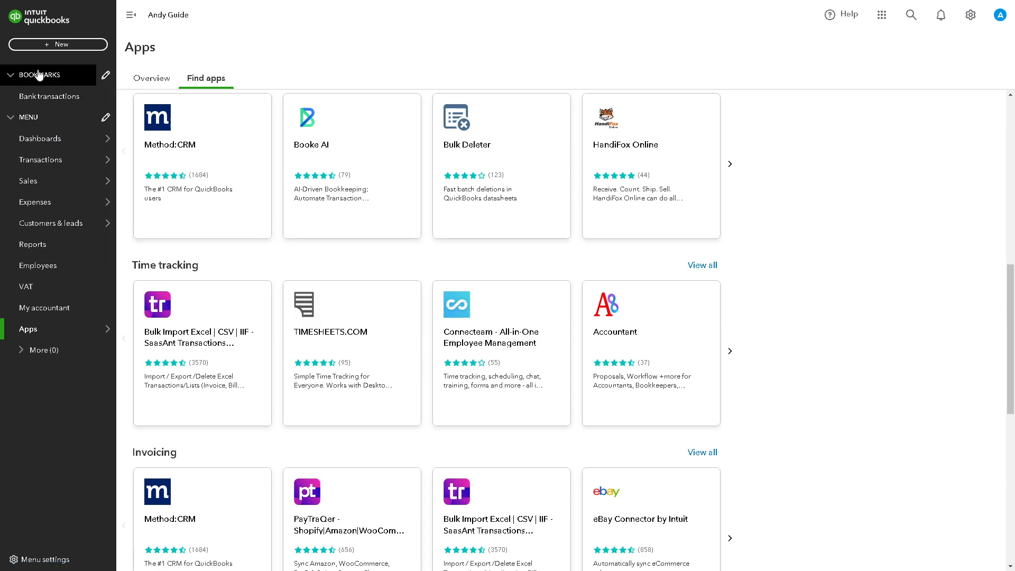
Step: Open the Products & services list under Sales and start a new item of type Service
{"action": "mouse_move", "coordinate": [43, 181]}
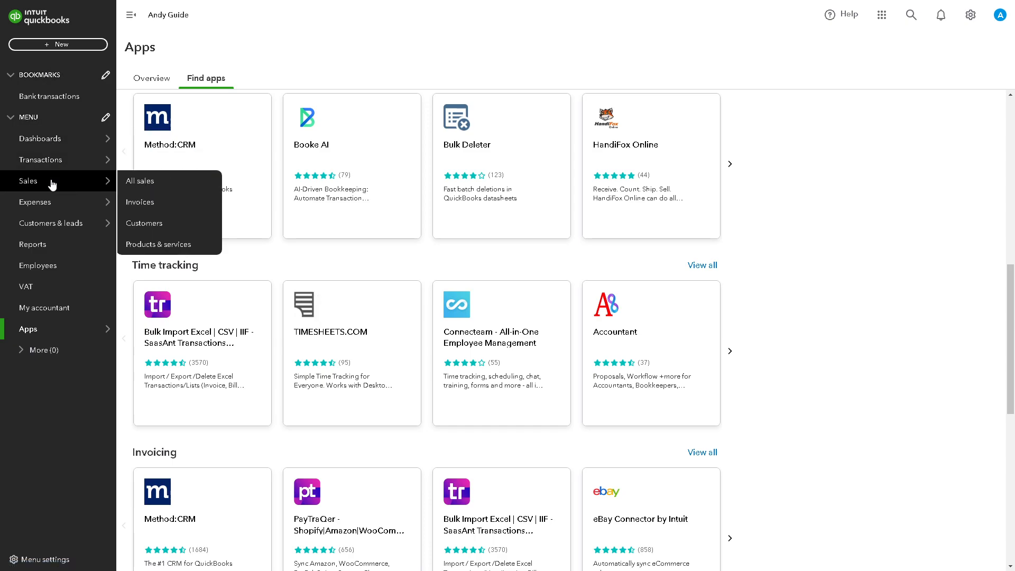
{"action": "left_click", "coordinate": [173, 246]}
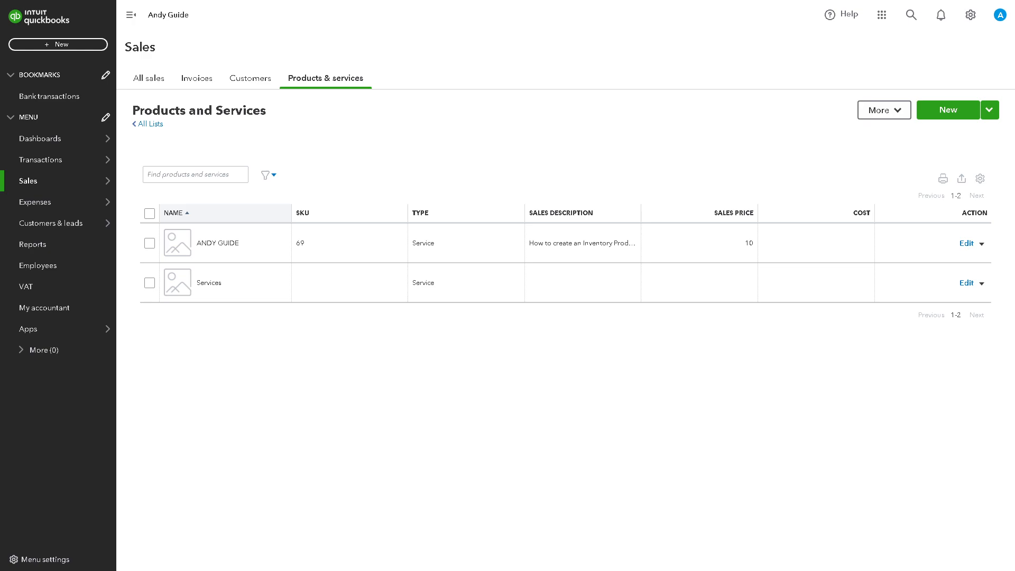
{"action": "left_click", "coordinate": [964, 116]}
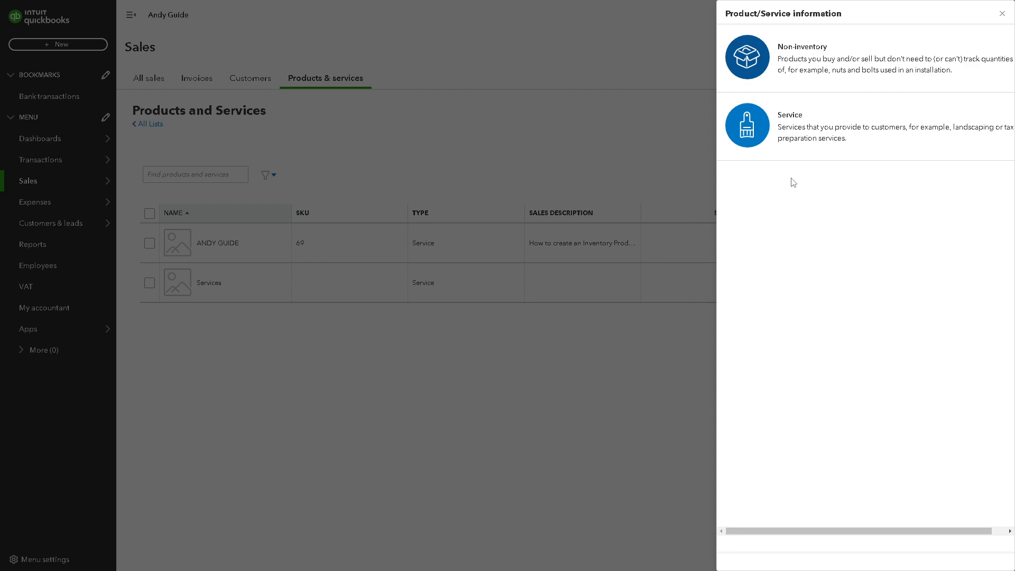
{"action": "left_click", "coordinate": [775, 137]}
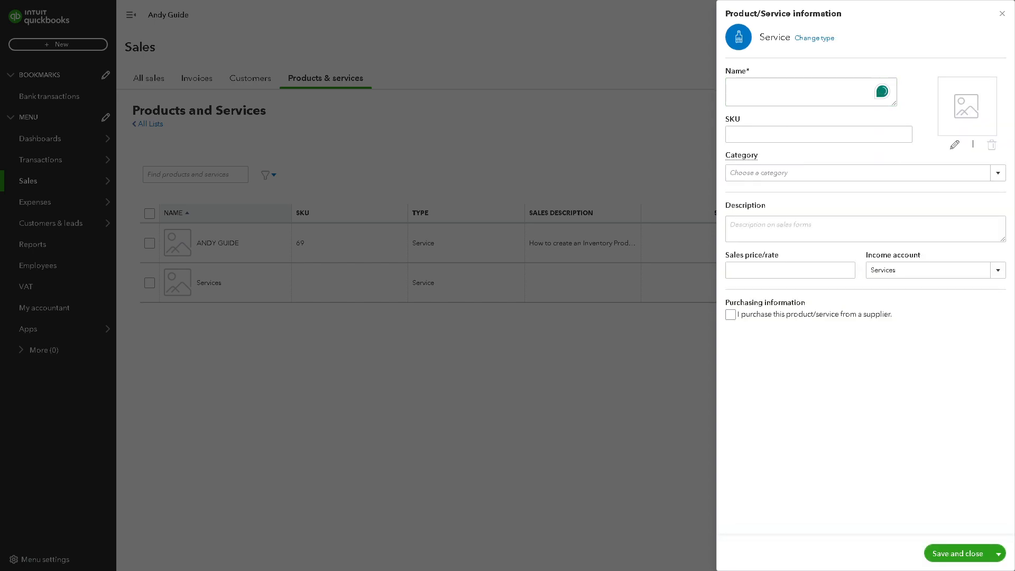
Step: Name the new service "Andy Guide Inventory Product" and copy "Inventory Product" from the name into its SKU
{"action": "left_click", "coordinate": [803, 99]}
{"action": "left_click", "coordinate": [804, 97]}
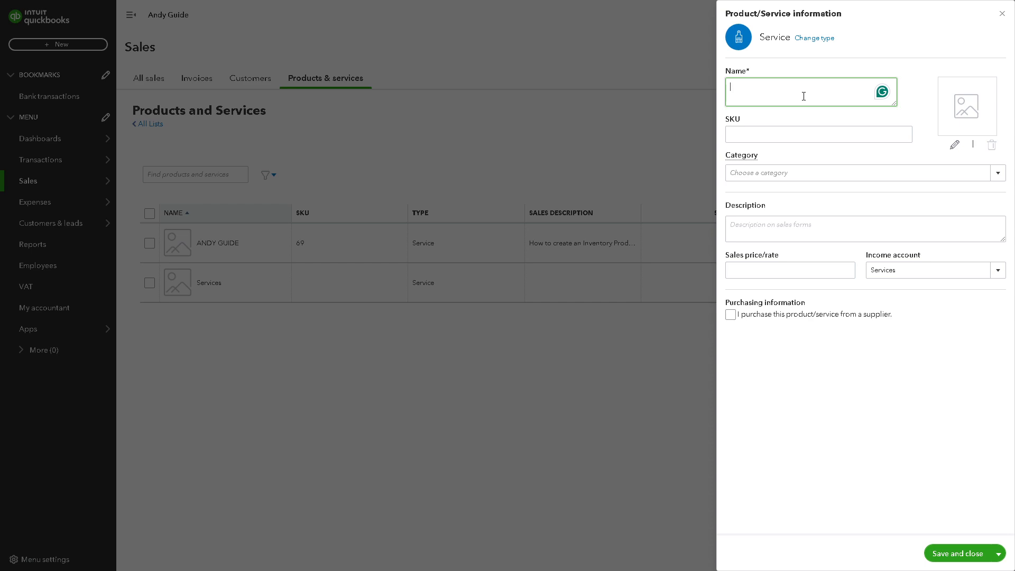
{"action": "type", "text": "Andy Guide Invetntory Product"}
{"action": "left_click", "coordinate": [831, 131]}
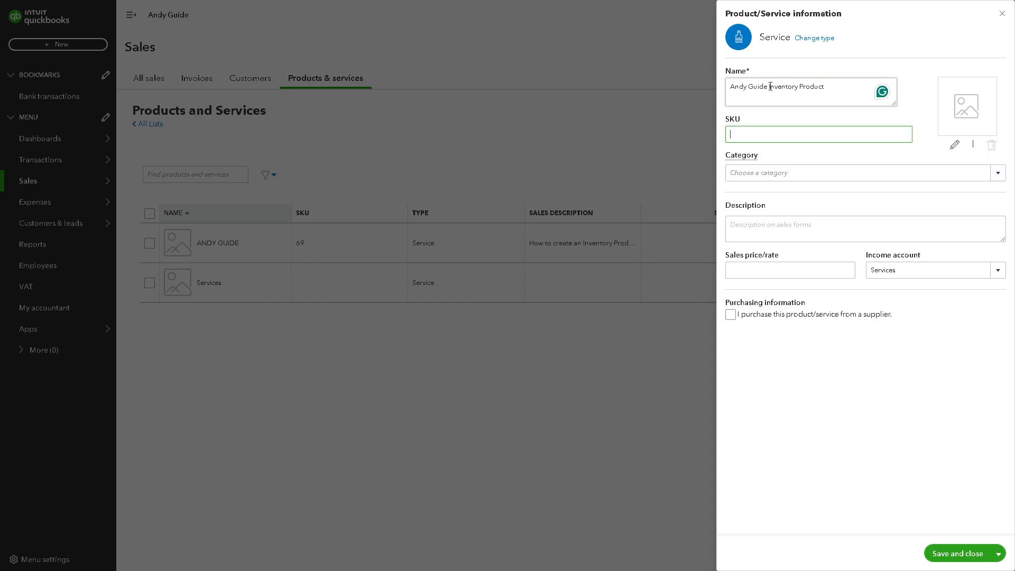
{"action": "left_click_drag", "start_coordinate": [771, 86], "coordinate": [843, 93]}
{"action": "key", "text": "ctrl+c"}
{"action": "left_click", "coordinate": [798, 128]}
{"action": "key", "text": "ctrl+v"}
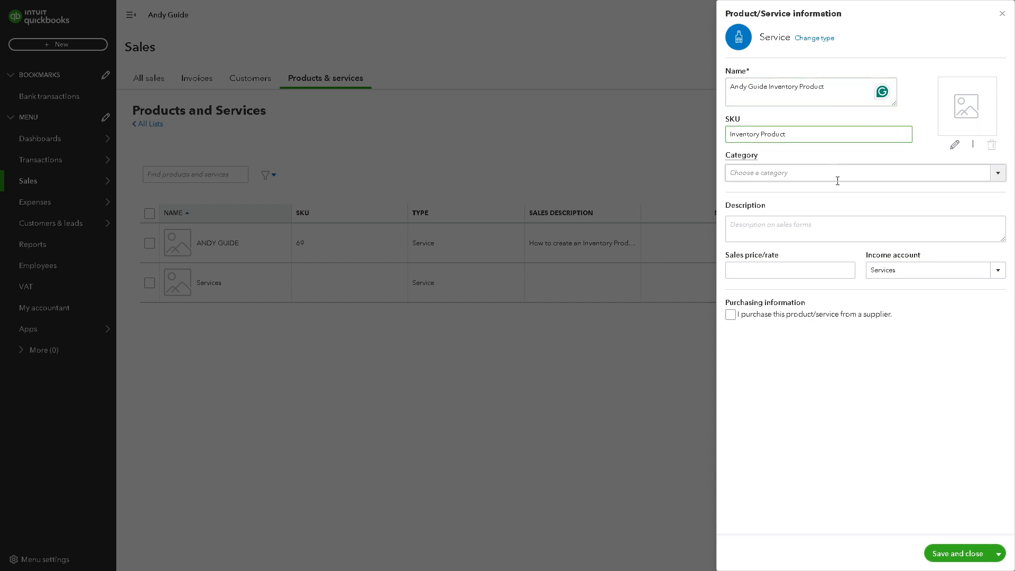
Step: Create a new category named "Inventory Product" for the item and save it
{"action": "left_click", "coordinate": [998, 174]}
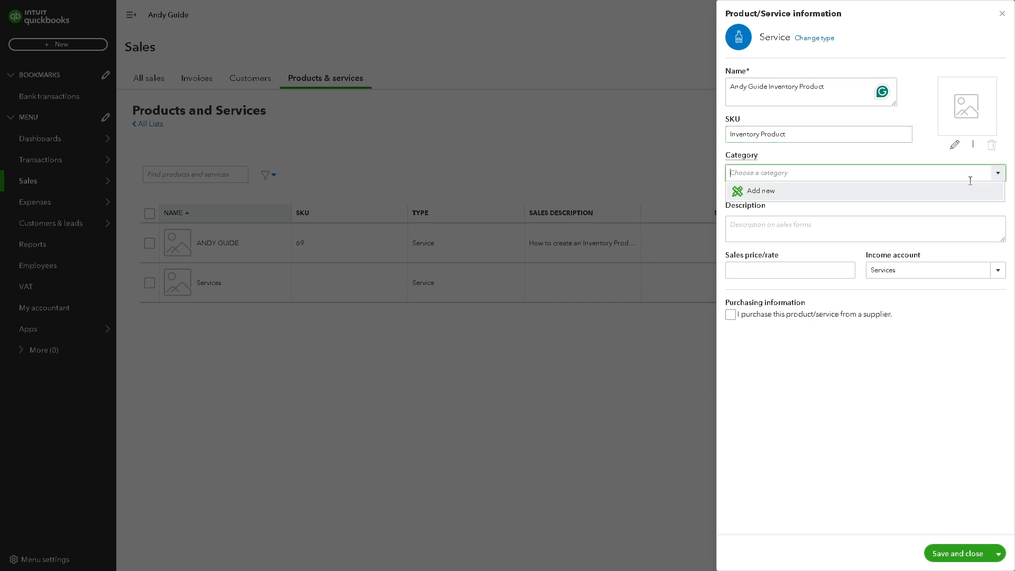
{"action": "left_click", "coordinate": [804, 192]}
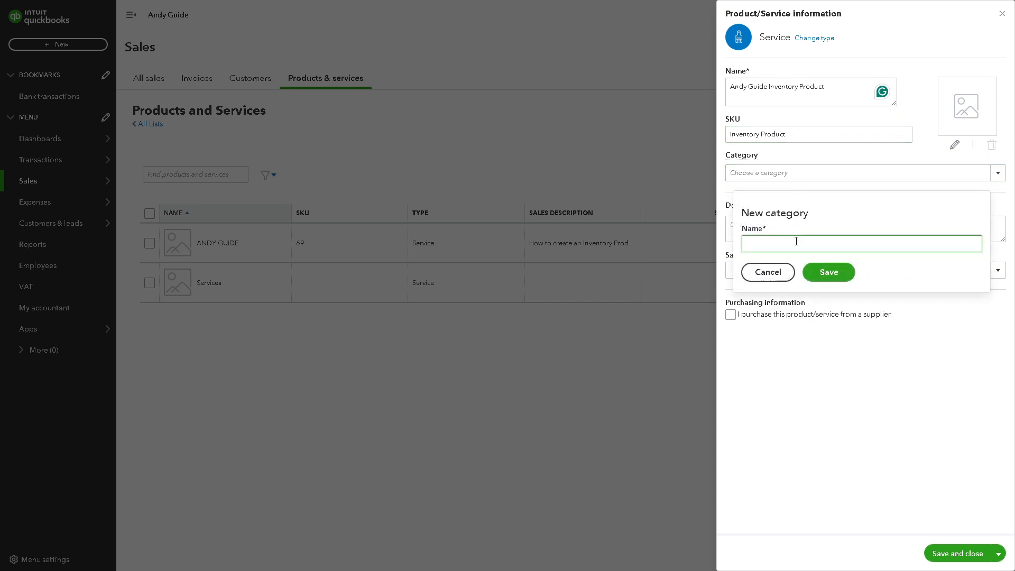
{"action": "type", "text": "Inventory Product"}
{"action": "left_click", "coordinate": [826, 271]}
Step: Enter the sales description "How to create an Inventory Product in QuickBooks Online"
{"action": "left_click", "coordinate": [814, 233]}
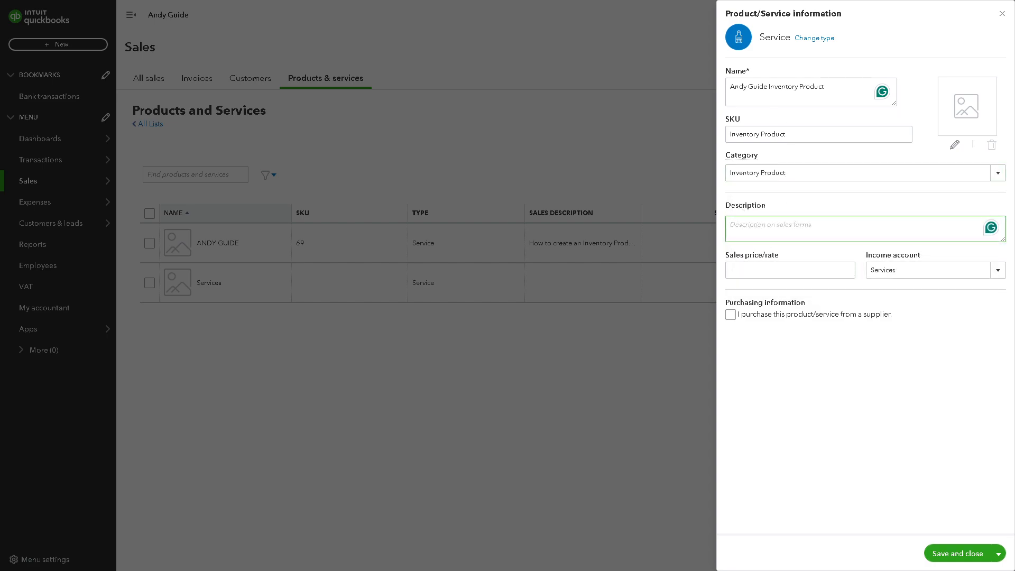
{"action": "left_click", "coordinate": [812, 231]}
{"action": "type", "text": "How to create an Inventory Product in QuickBooks Online"}
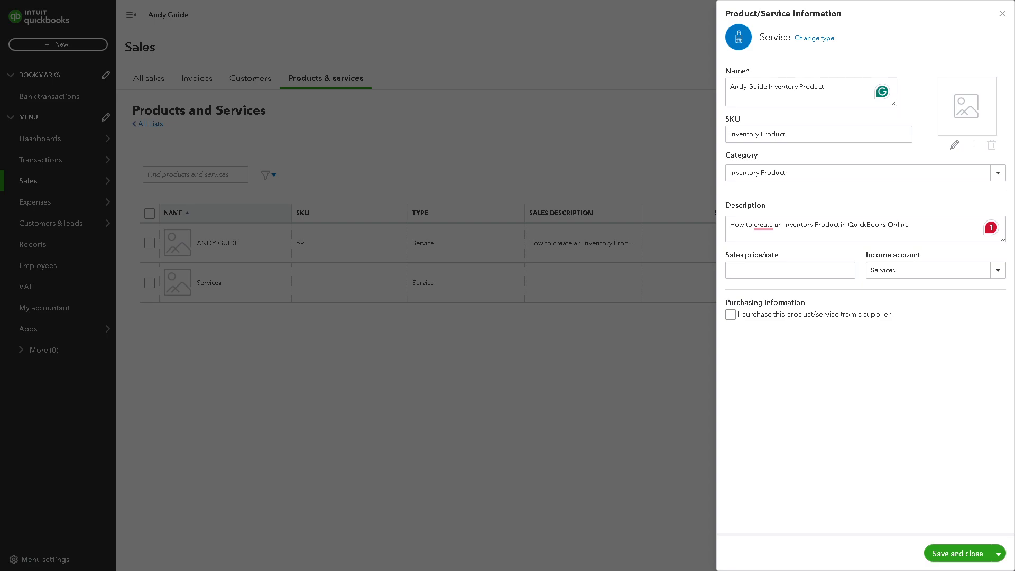
Step: Set the item's sales price to 50 and review the available income accounts, leaving Services selected
{"action": "left_click", "coordinate": [804, 271]}
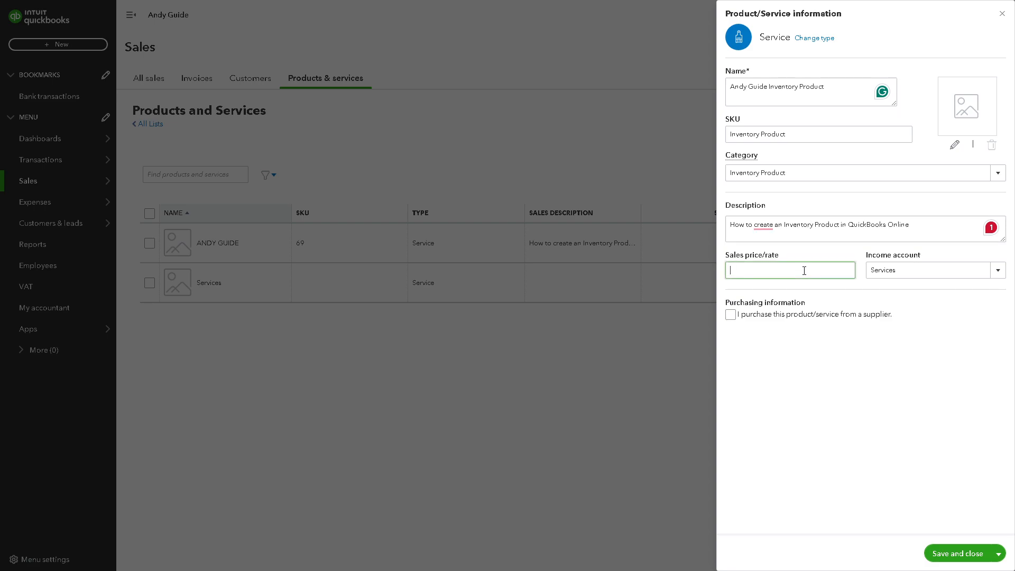
{"action": "type", "text": "50"}
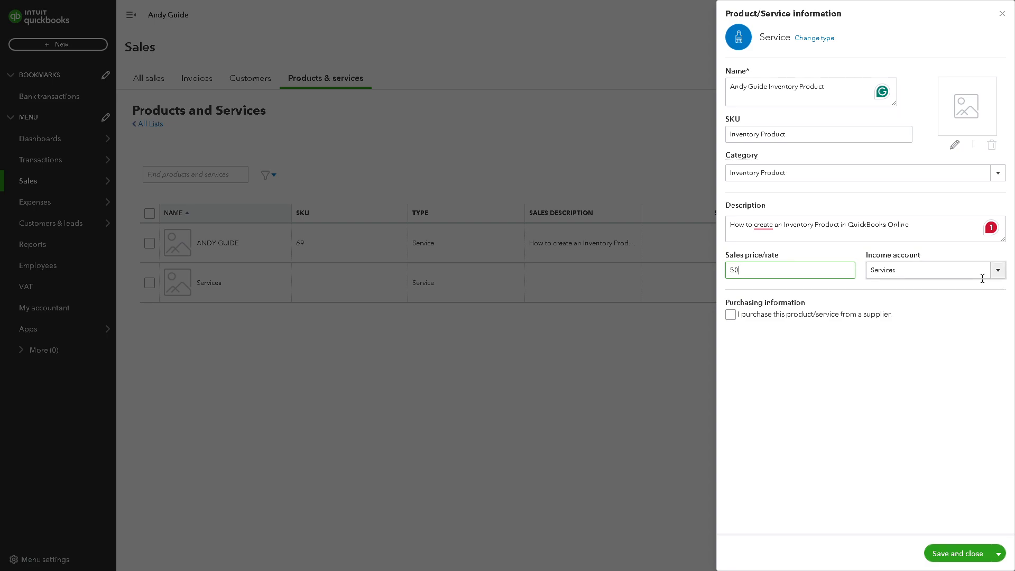
{"action": "left_click", "coordinate": [999, 270]}
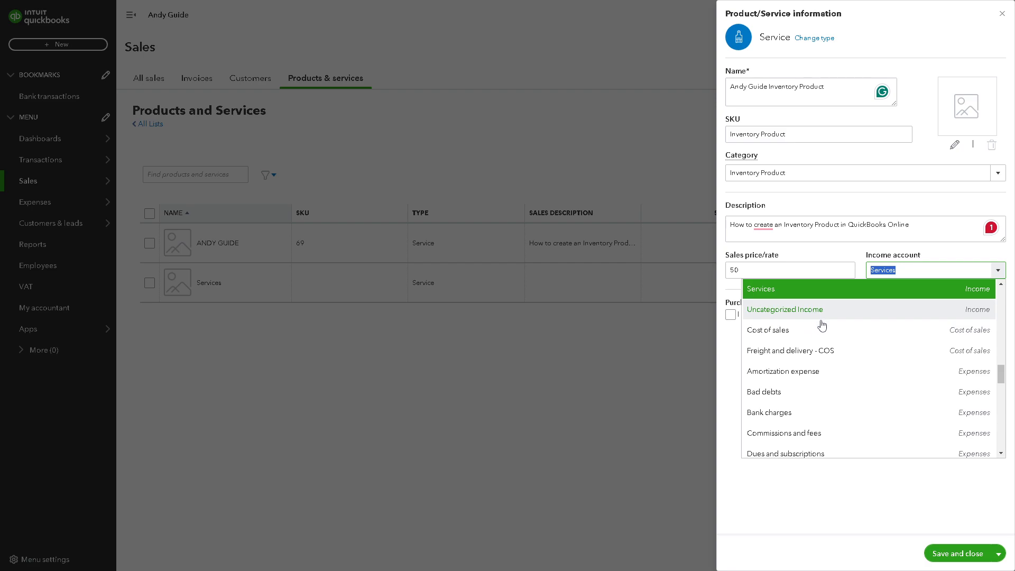
{"action": "scroll", "coordinate": [826, 349], "scroll_direction": "down", "scroll_amount": 2}
{"action": "scroll", "coordinate": [802, 417], "scroll_direction": "down", "scroll_amount": 2}
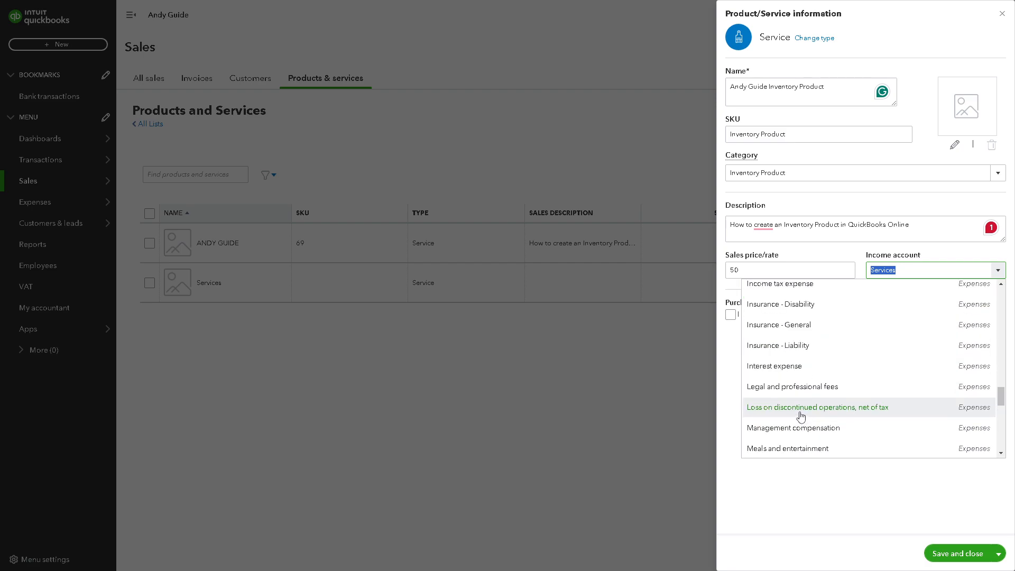
{"action": "left_click", "coordinate": [802, 492]}
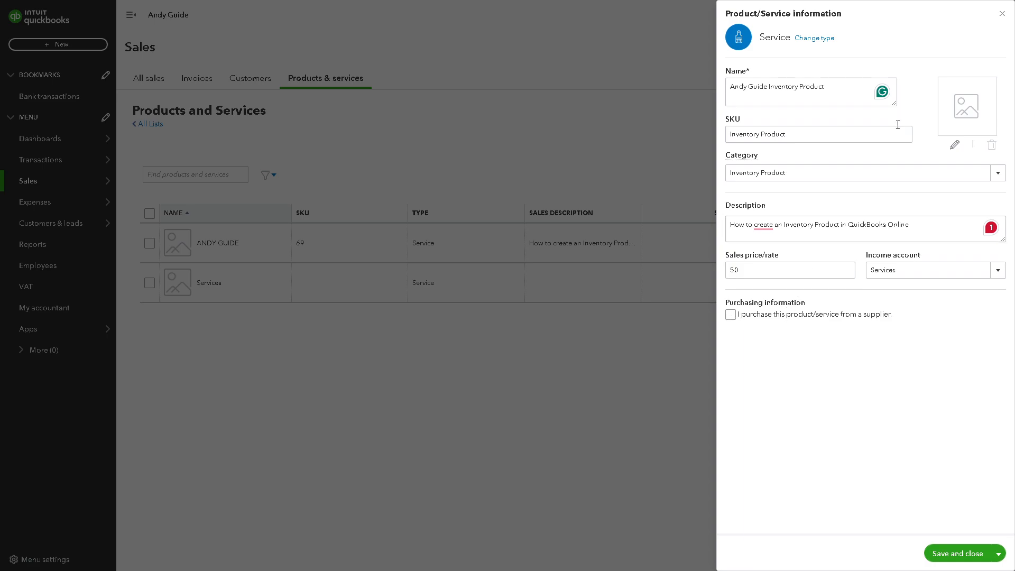
Step: Reselect Service as the item's type, and save and close the new item
{"action": "left_click", "coordinate": [828, 41]}
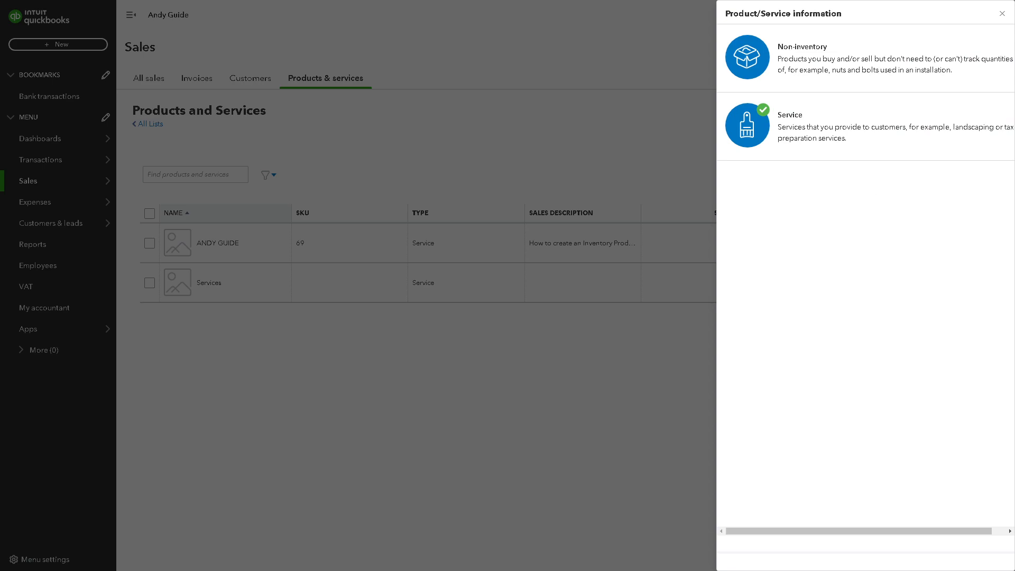
{"action": "key", "text": "F11"}
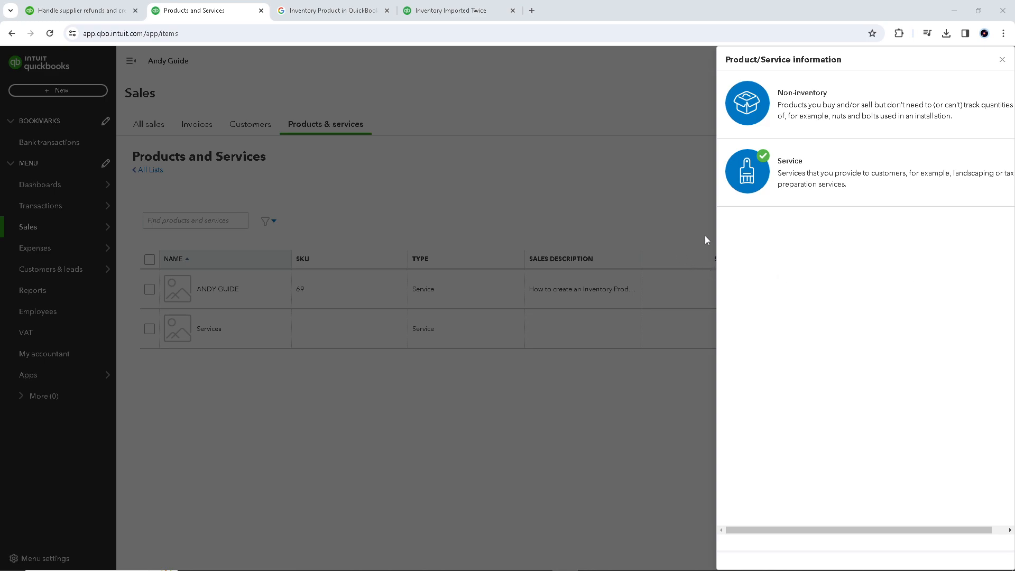
{"action": "left_click", "coordinate": [864, 163]}
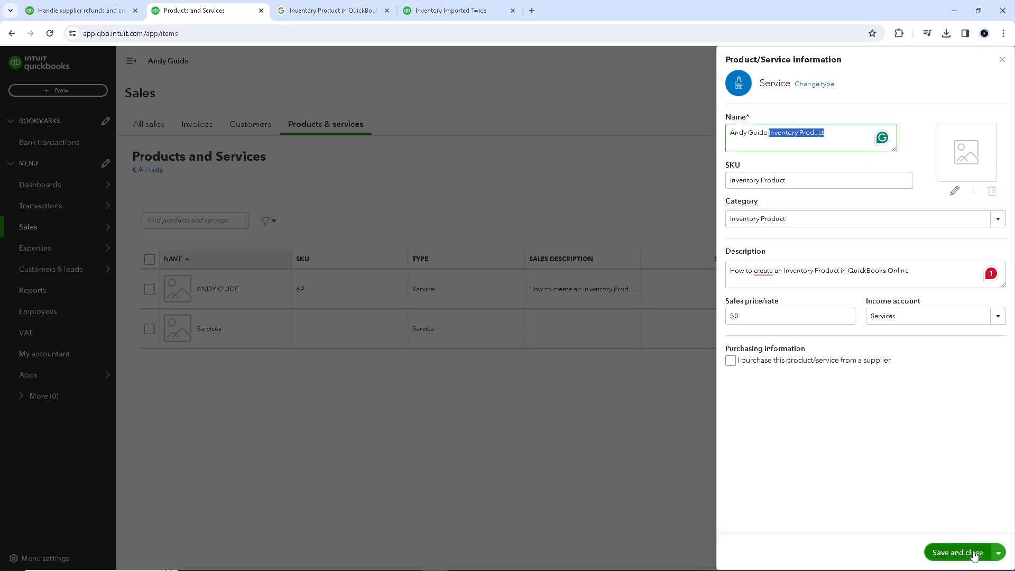
{"action": "left_click", "coordinate": [1000, 554]}
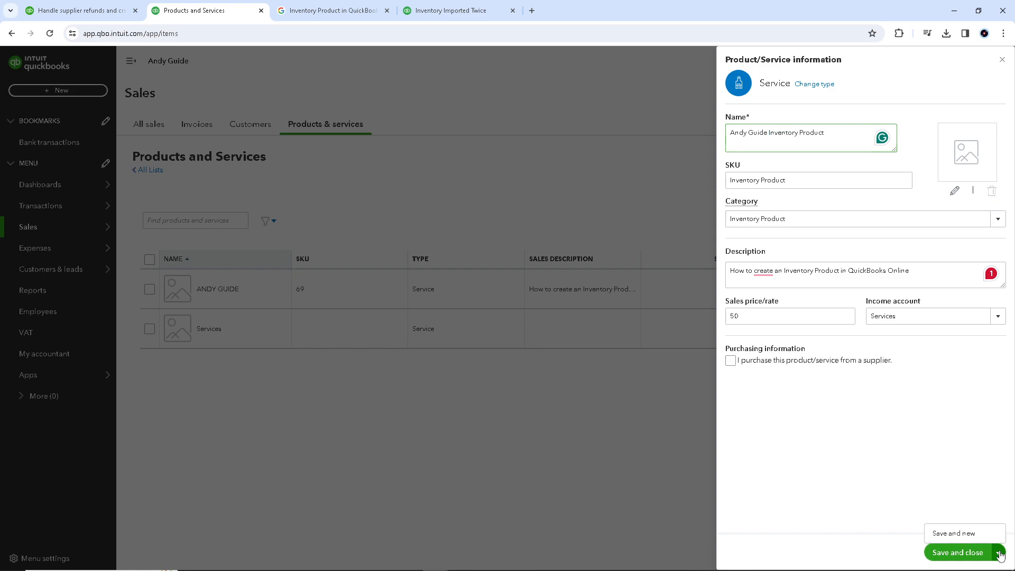
{"action": "left_click", "coordinate": [958, 559]}
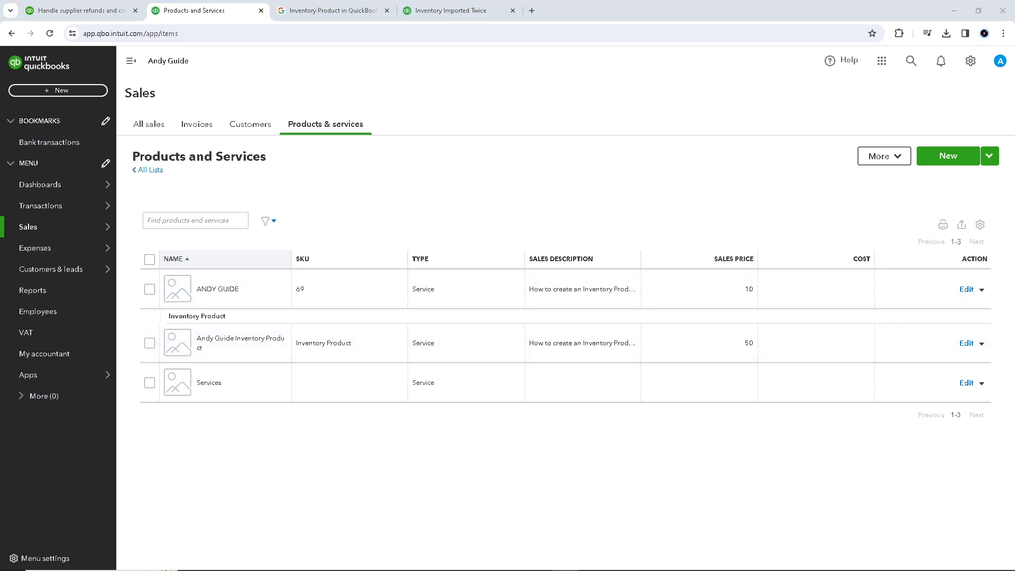
{"action": "key", "text": "F11"}
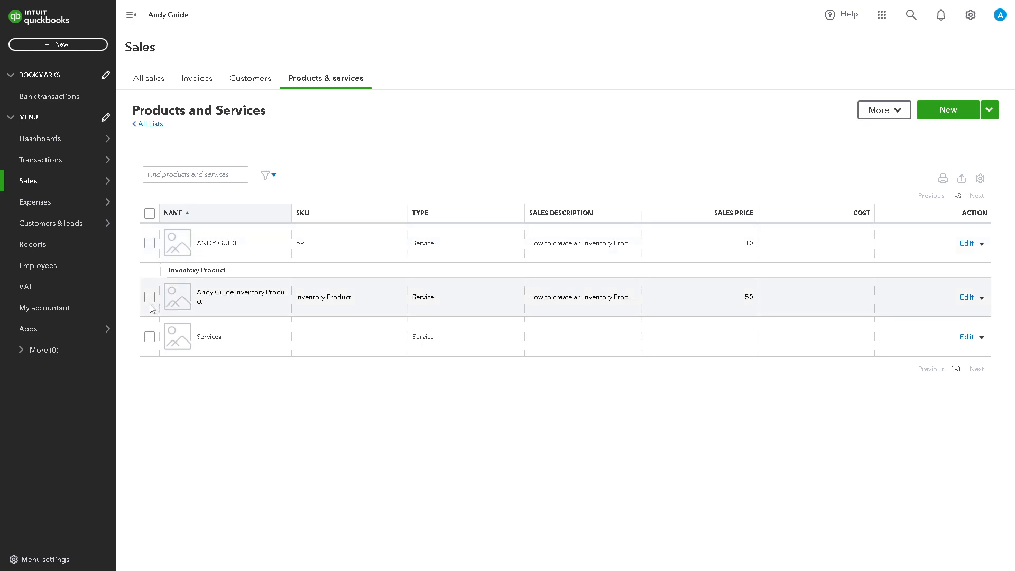
Step: Select only the Andy Guide Inventory Product row in the list and look through its available actions
{"action": "left_click", "coordinate": [149, 337]}
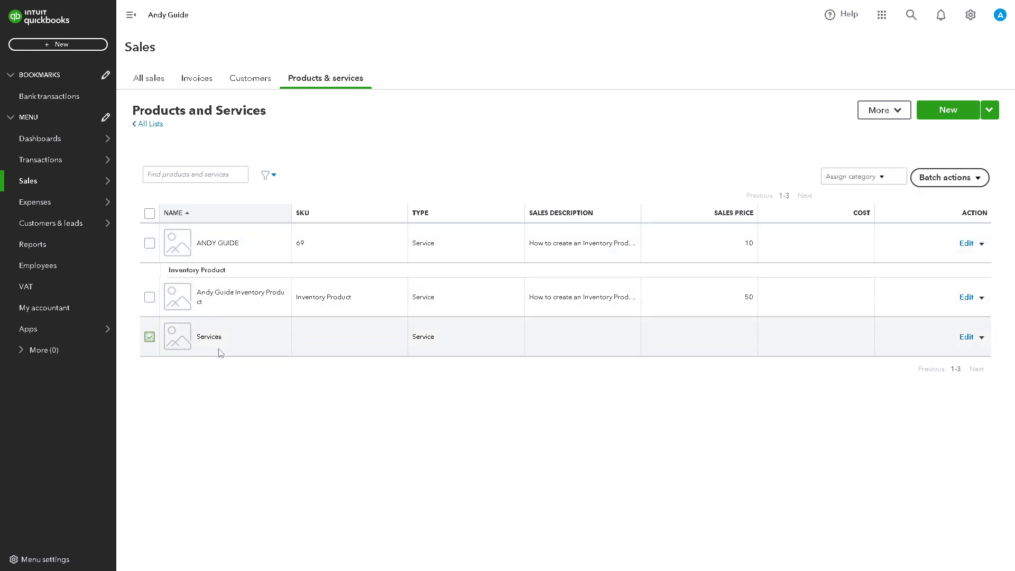
{"action": "left_click", "coordinate": [149, 337]}
{"action": "left_click", "coordinate": [150, 297]}
{"action": "left_click", "coordinate": [982, 298]}
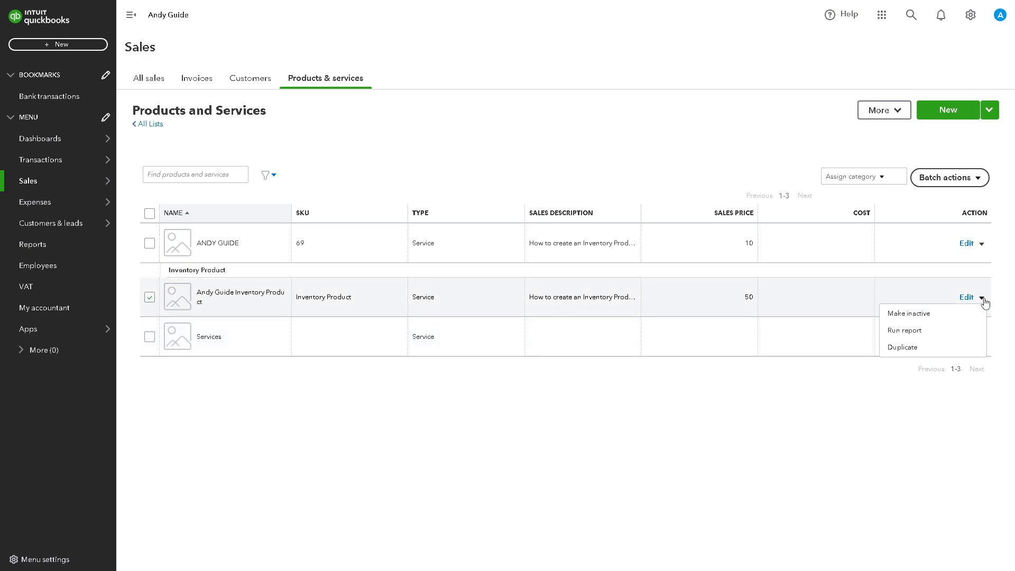
{"action": "left_click", "coordinate": [906, 318]}
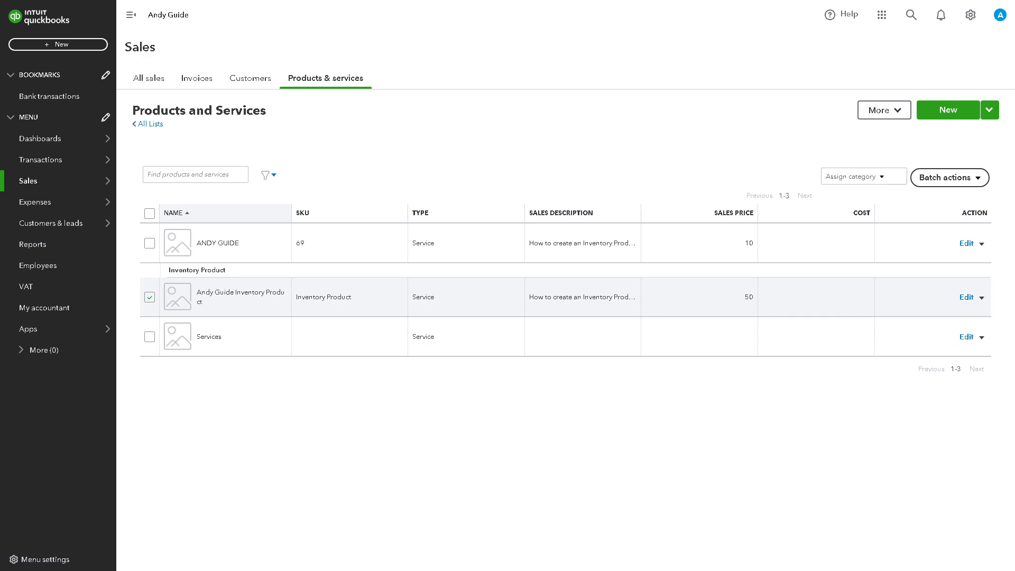
Step: Run a report for the Services item and accept the introduction to the modern view
{"action": "left_click", "coordinate": [982, 337]}
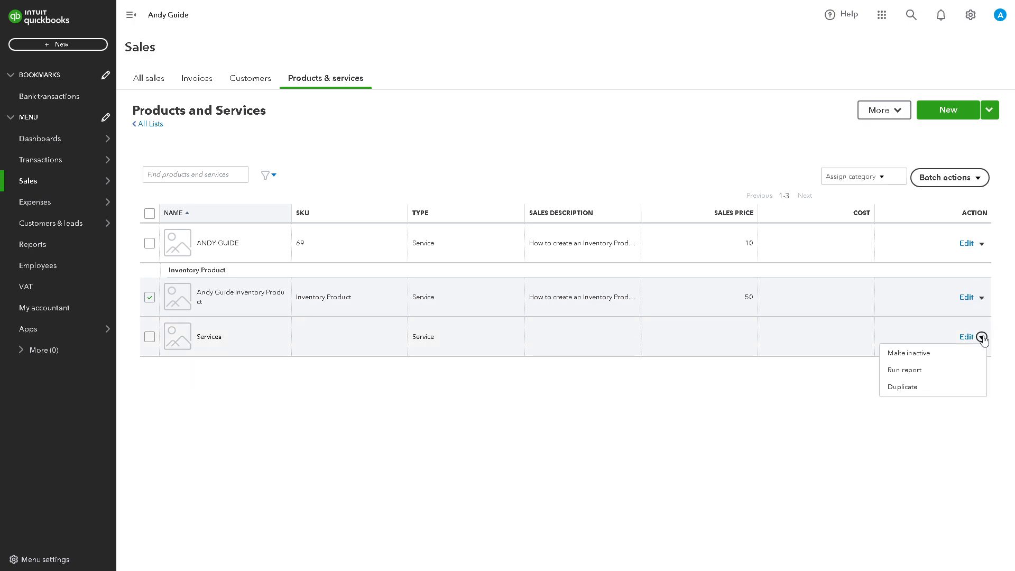
{"action": "left_click", "coordinate": [913, 371]}
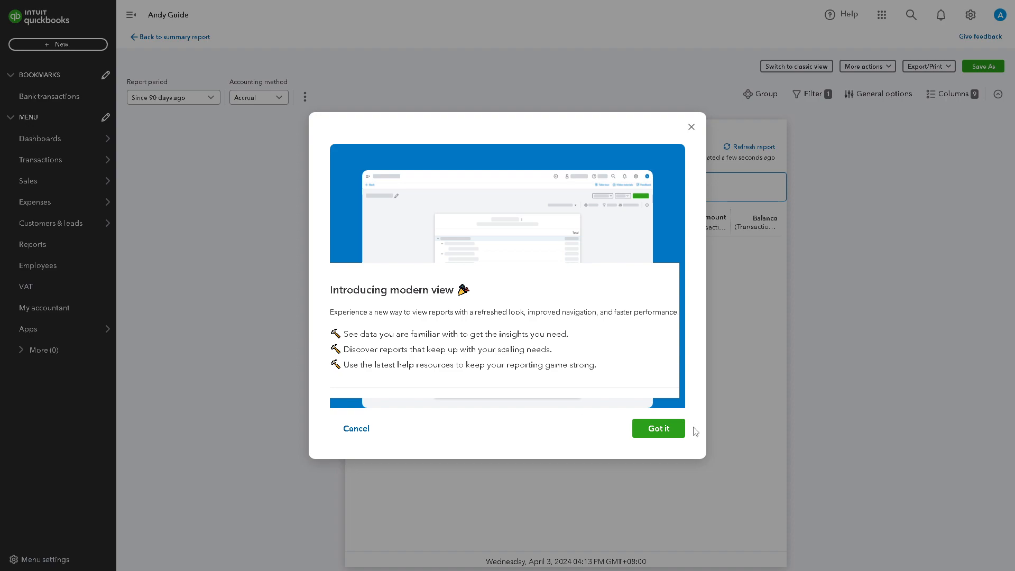
{"action": "left_click", "coordinate": [667, 430]}
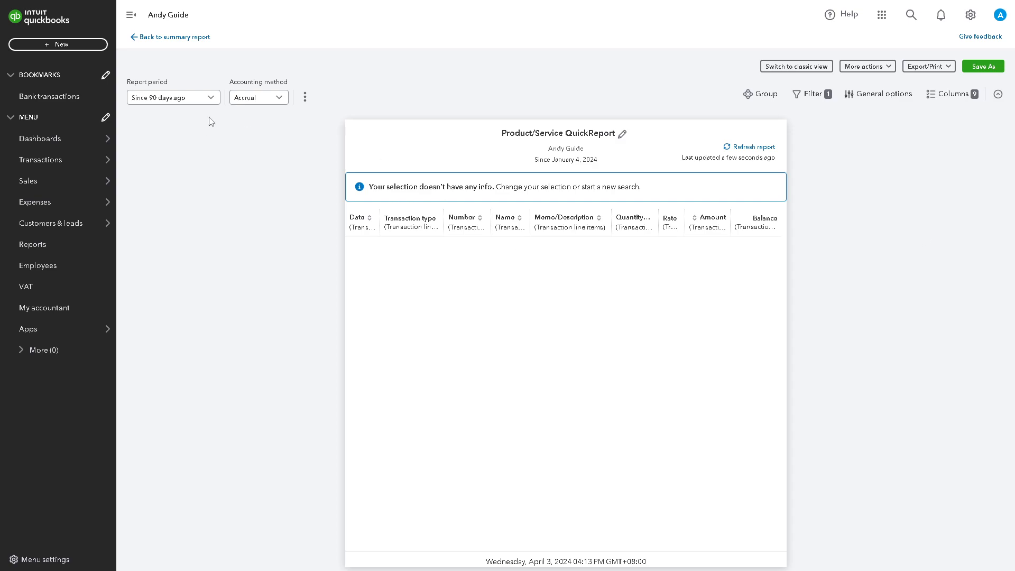
Step: Review the report period and accounting method choices, and switch the report to classic view
{"action": "left_click", "coordinate": [215, 99]}
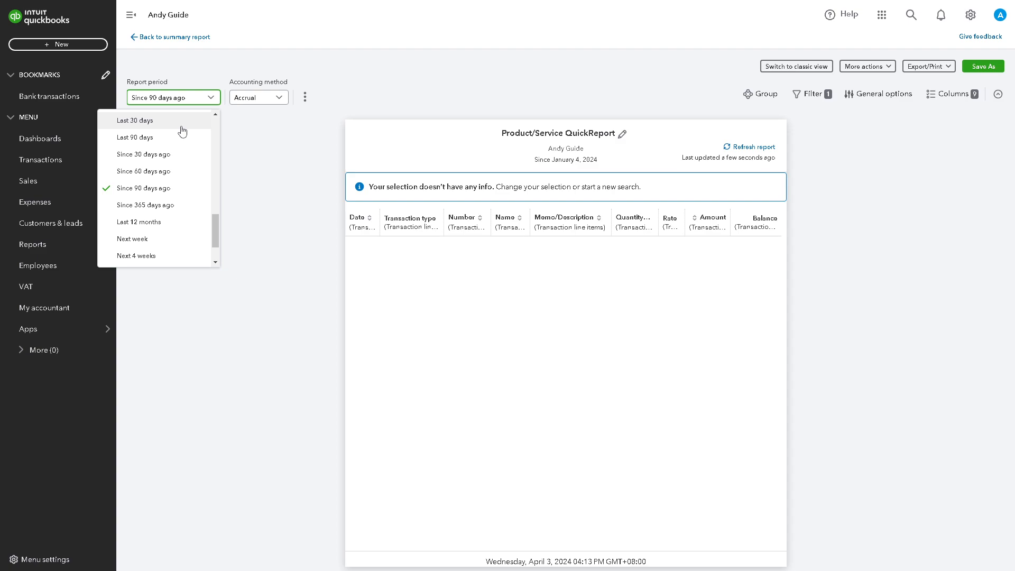
{"action": "left_click", "coordinate": [279, 98]}
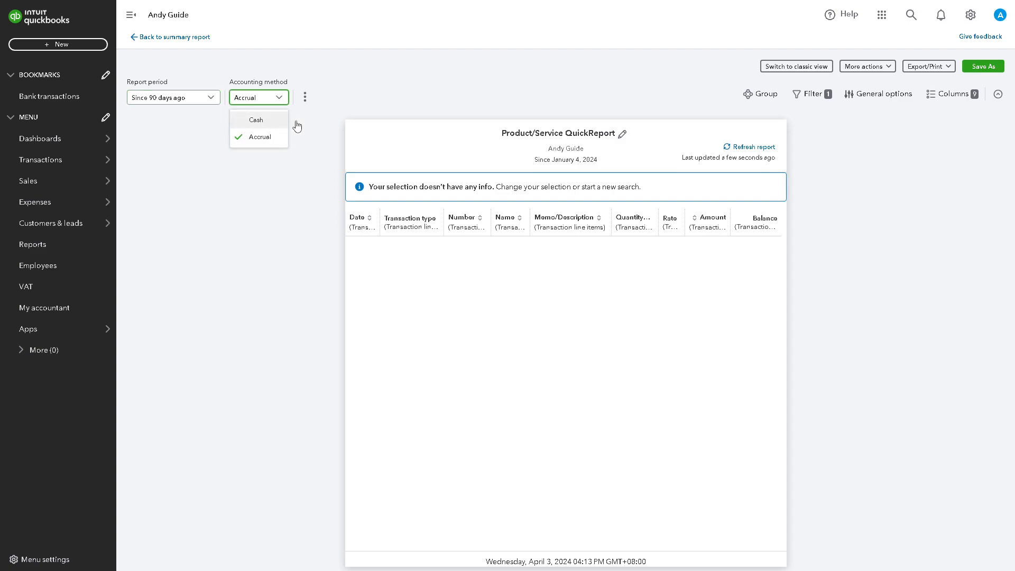
{"action": "left_click", "coordinate": [801, 67]}
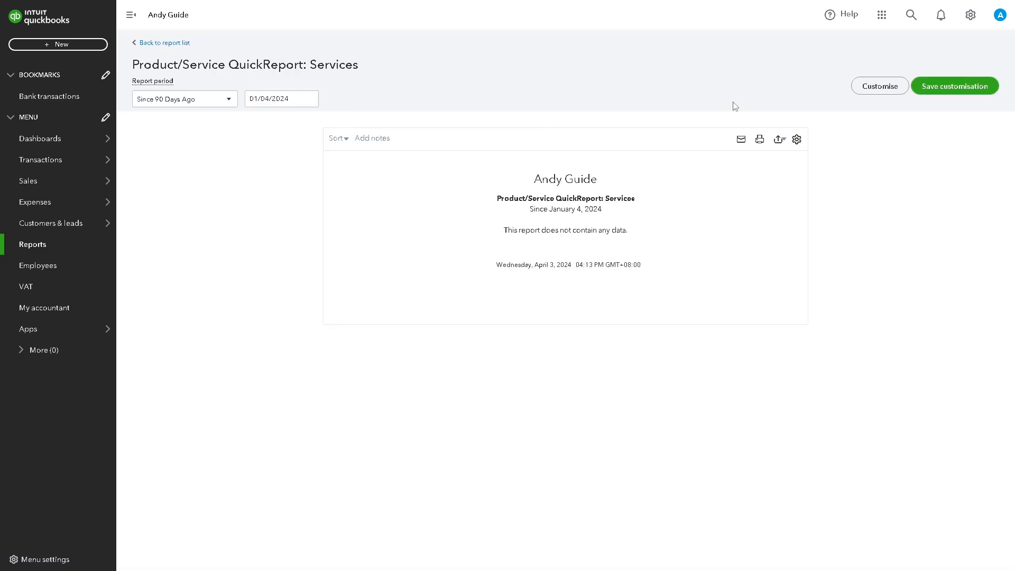
Step: Open the customisation settings of the Services QuickReport and rerun it with the Since 90 Days Ago period
{"action": "left_click", "coordinate": [874, 91]}
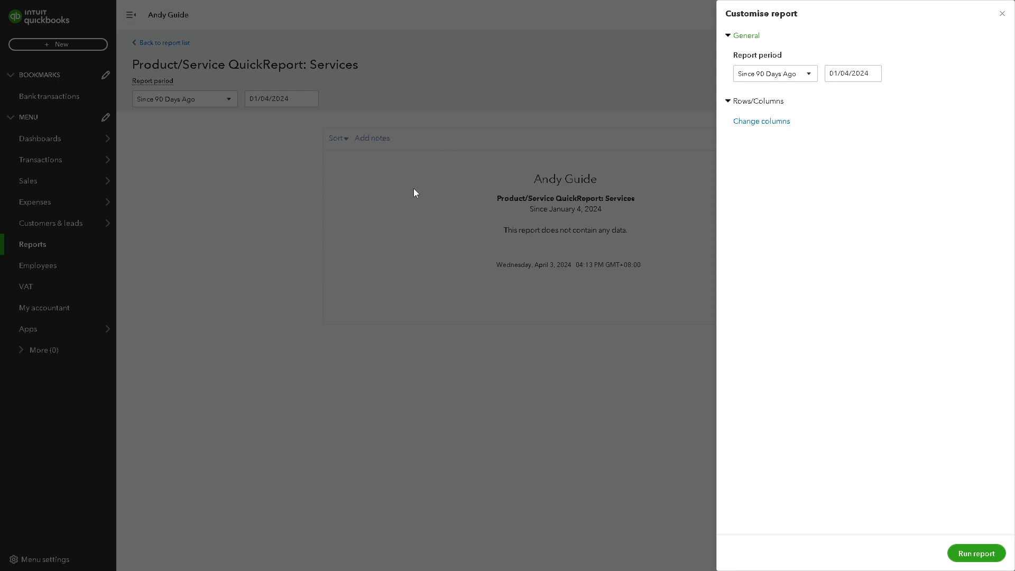
{"action": "left_click", "coordinate": [969, 555]}
{"action": "left_click", "coordinate": [930, 92]}
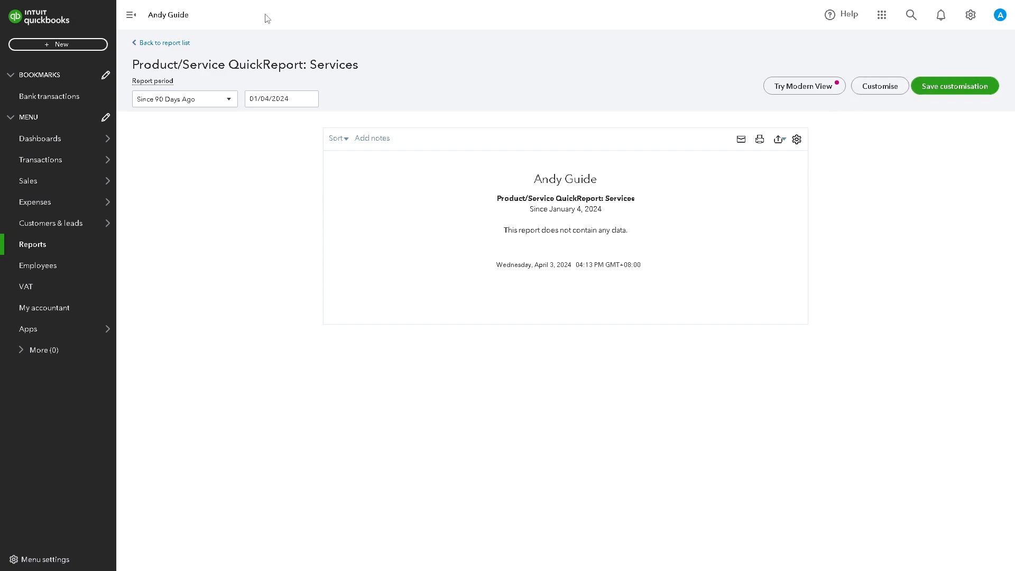
Step: Return to the report list and look over the standard reports
{"action": "left_click", "coordinate": [172, 48]}
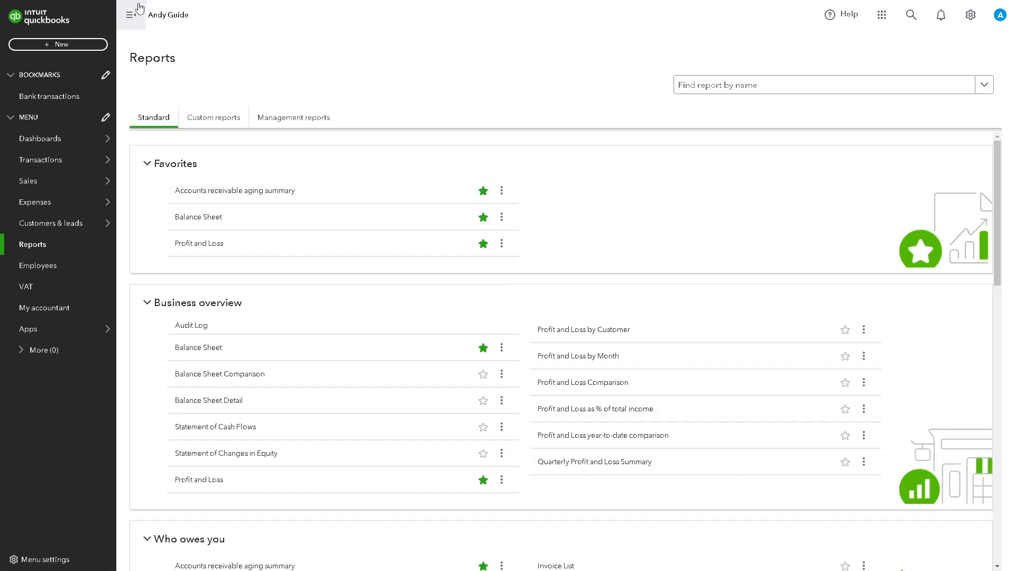
{"action": "scroll", "coordinate": [444, 295], "scroll_direction": "down", "scroll_amount": 2}
{"action": "scroll", "coordinate": [418, 302], "scroll_direction": "up", "scroll_amount": 2}
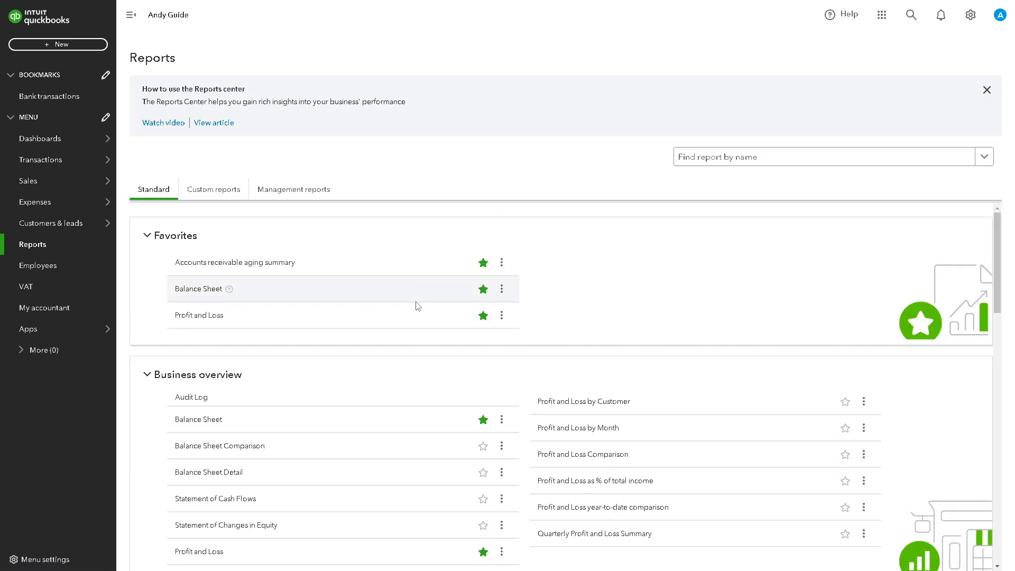